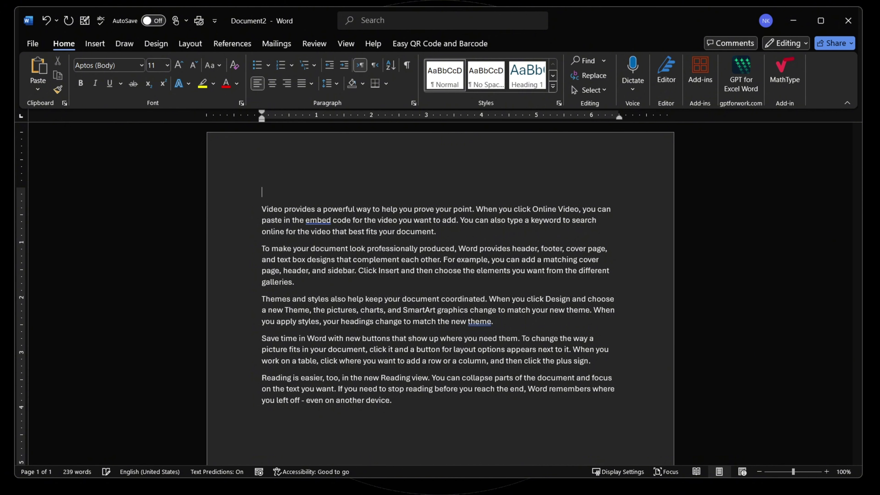
# Enter the heading STORY OF THE KING on the blank line above the first paragraph
pyautogui.write('OF THE KING')
pyautogui.click(249, 193)
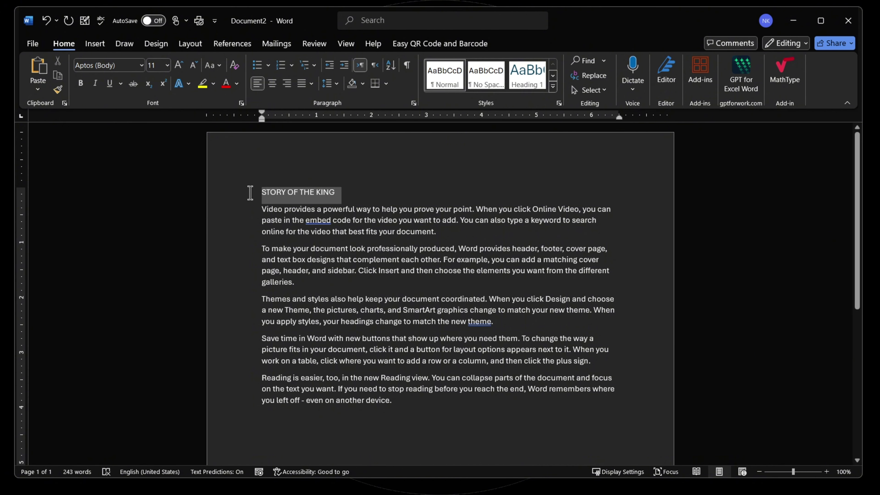
pyautogui.click(330, 192)
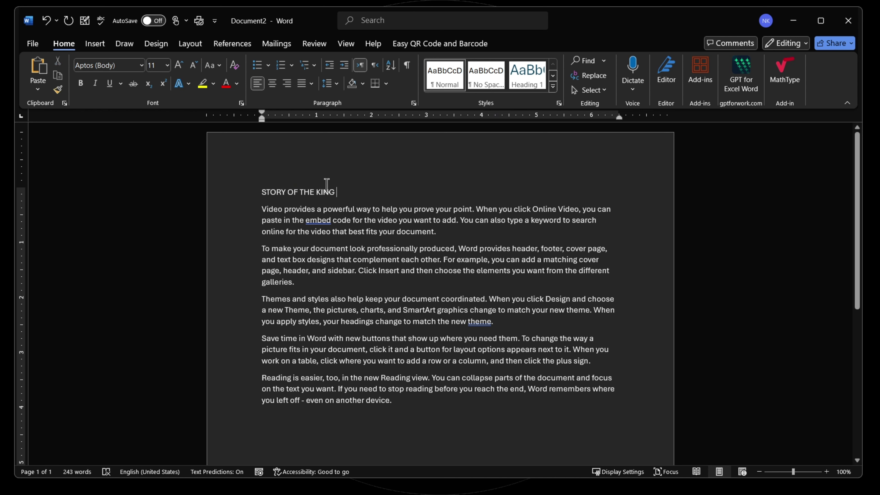
pyautogui.moveTo(346, 192); pyautogui.dragTo(255, 194)
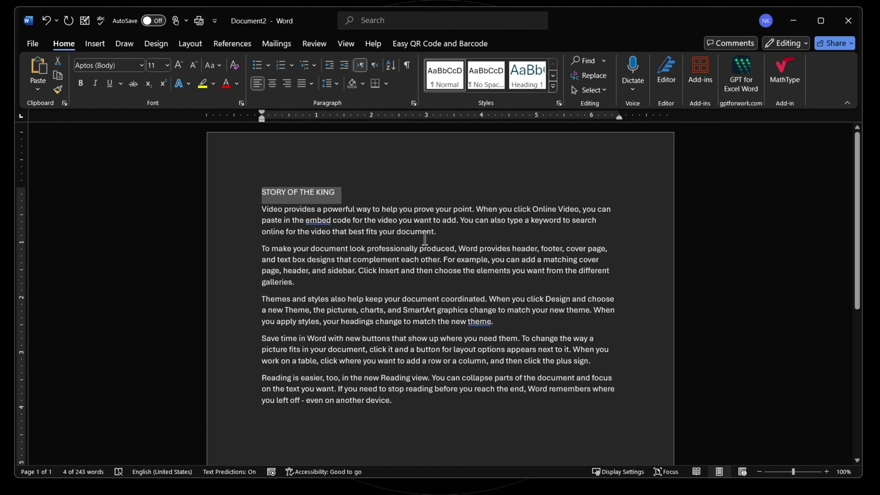
pyautogui.click(439, 233)
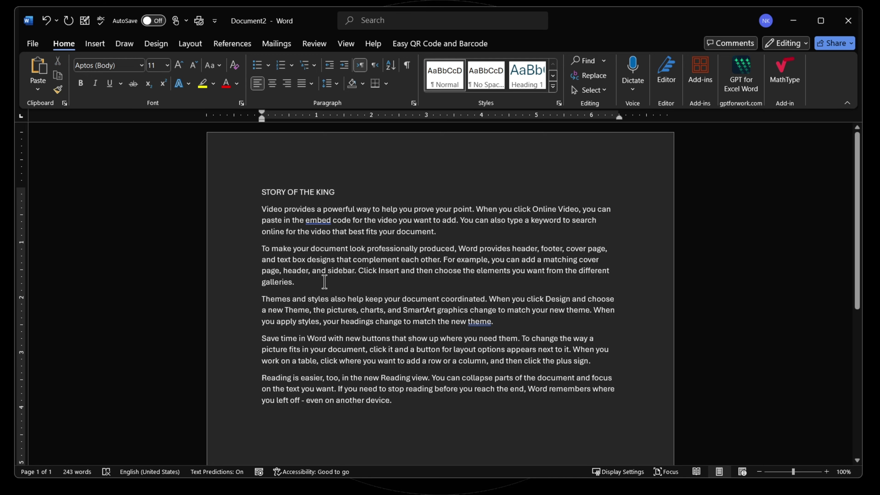
pyautogui.scroll(-3, 319, 283)
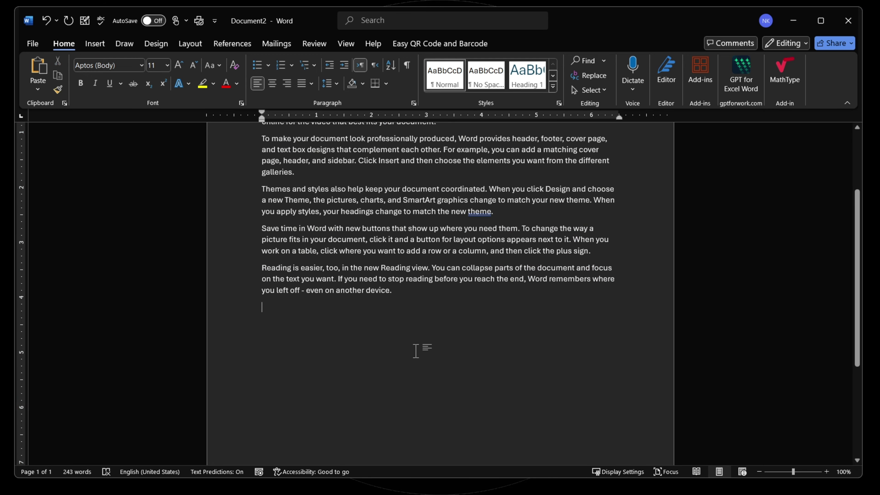
pyautogui.click(342, 396)
pyautogui.scroll(3, 326, 346)
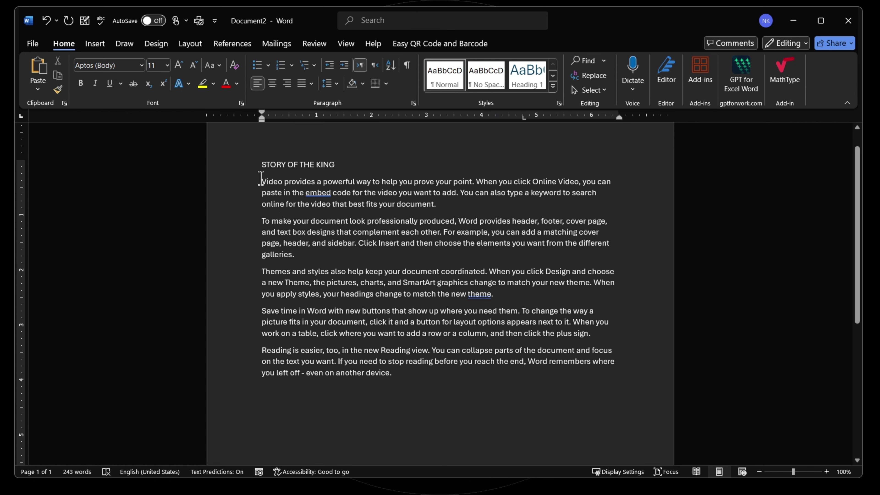
pyautogui.click(312, 258)
pyautogui.click(250, 167)
pyautogui.click(294, 164)
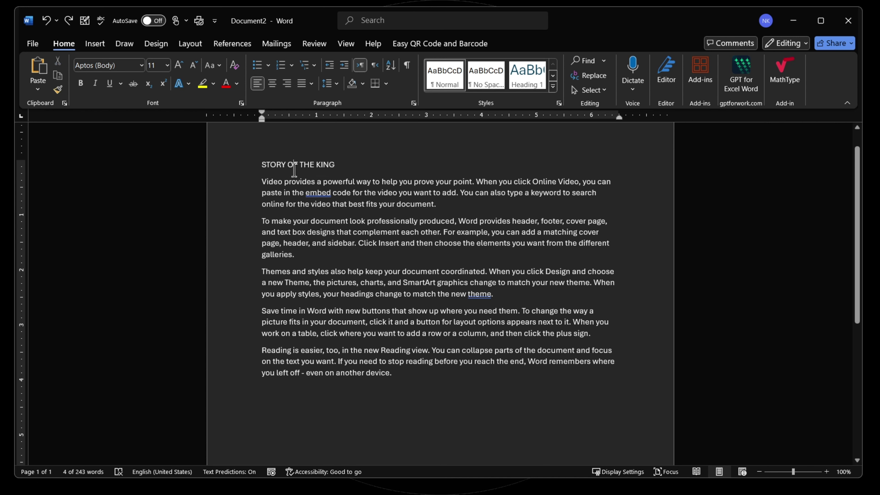
# Cut the STORY OF THE KING heading, paste it below the "To make your document" paragraph, and remove the extra blank line
pyautogui.moveTo(338, 166); pyautogui.dragTo(265, 168)
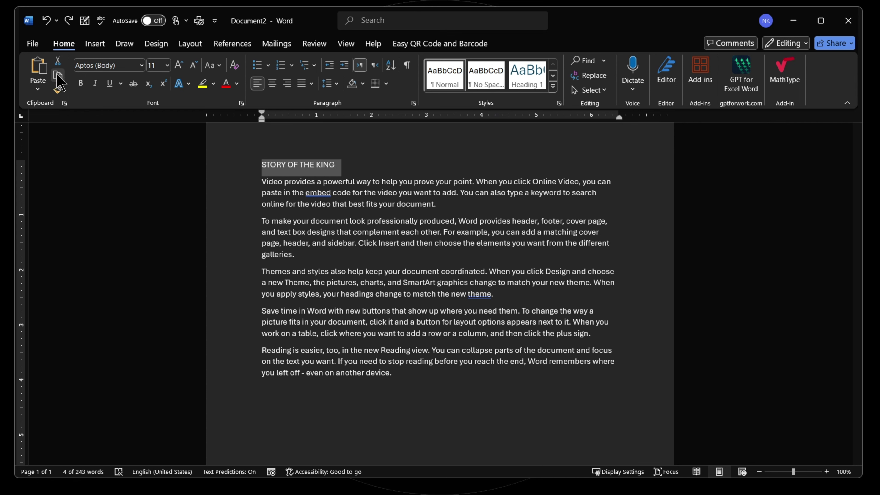
pyautogui.click(57, 61)
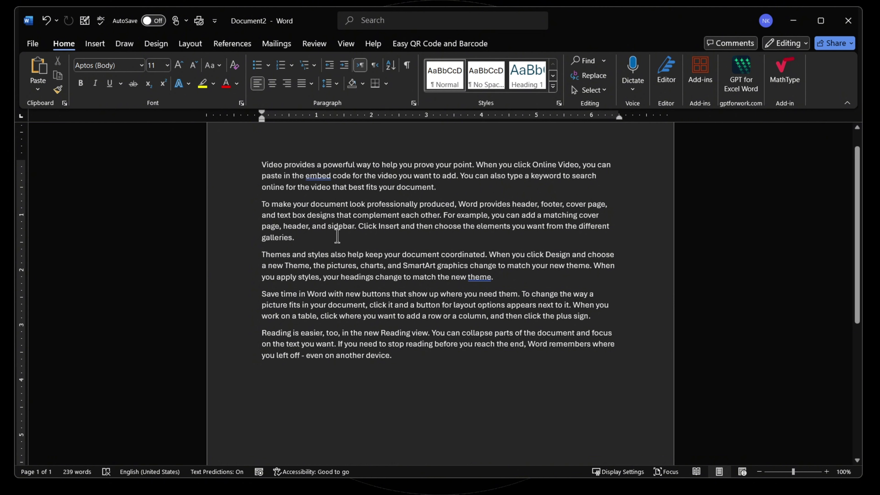
pyautogui.click(305, 238)
pyautogui.press('Return')
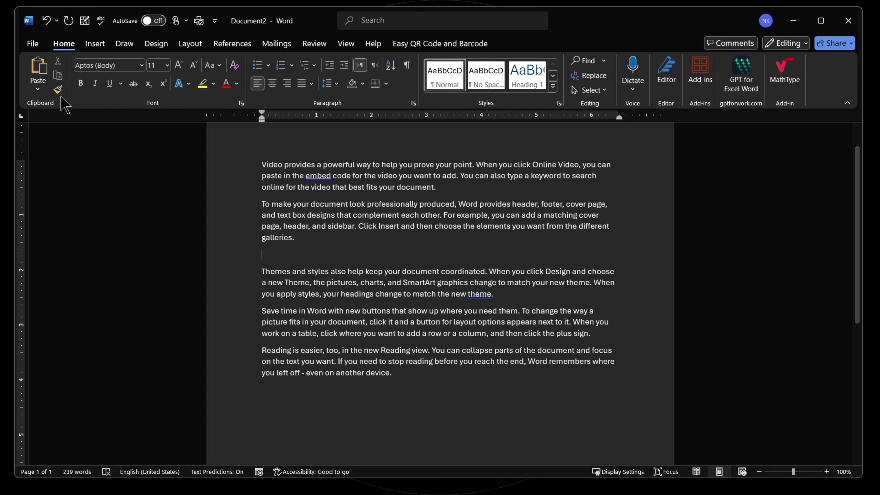
pyautogui.click(38, 71)
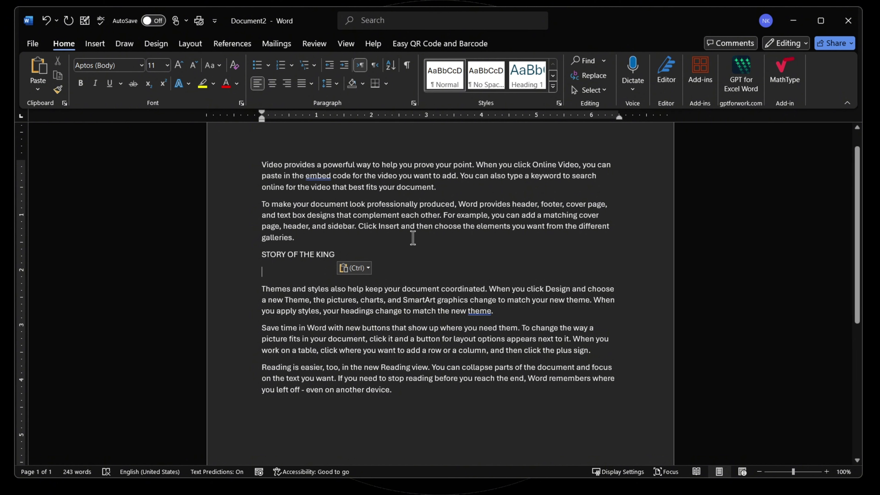
pyautogui.press('BackSpace')
# Cut the STORY OF THE KING heading and paste it back above the first paragraph
pyautogui.moveTo(338, 254); pyautogui.dragTo(260, 254)
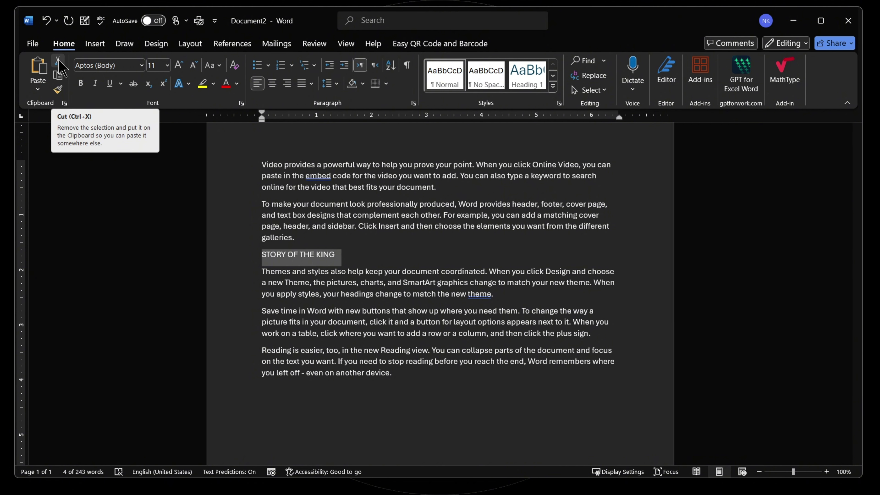
pyautogui.click(58, 61)
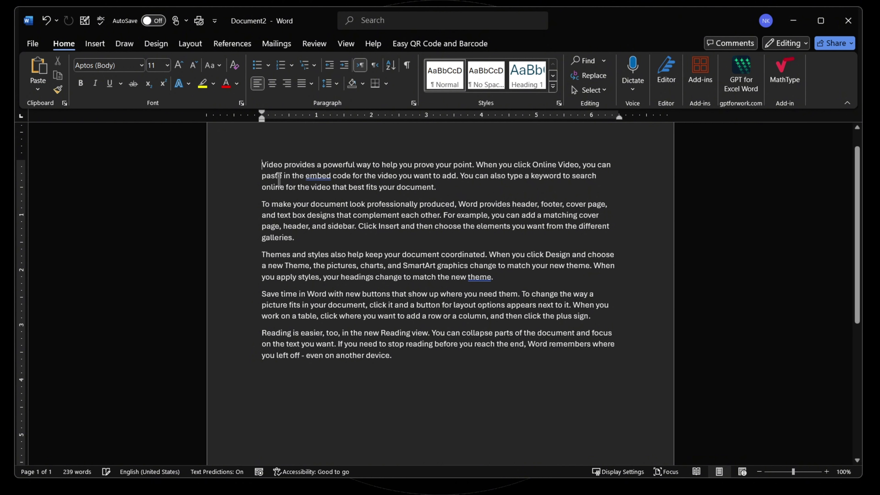
pyautogui.click(38, 68)
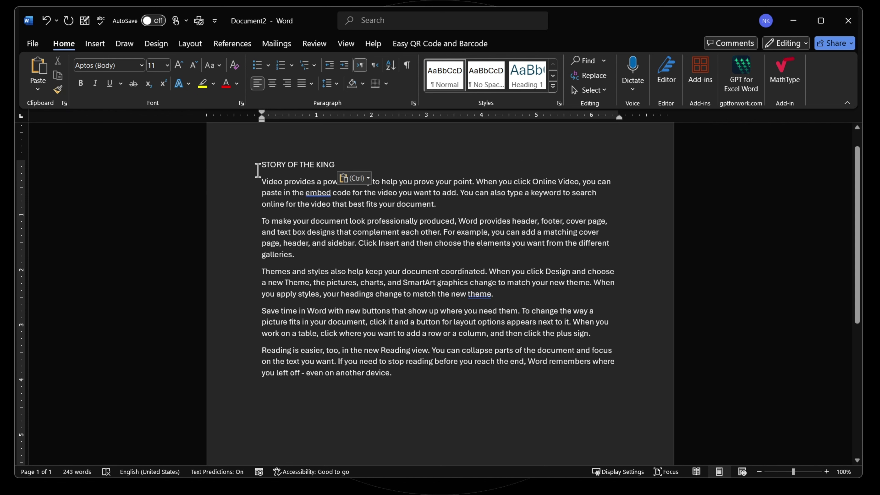
# Copy the STORY OF THE KING heading and paste it four times below the "To make your document" paragraph, removing the leftover blank line
pyautogui.moveTo(258, 169); pyautogui.dragTo(343, 162)
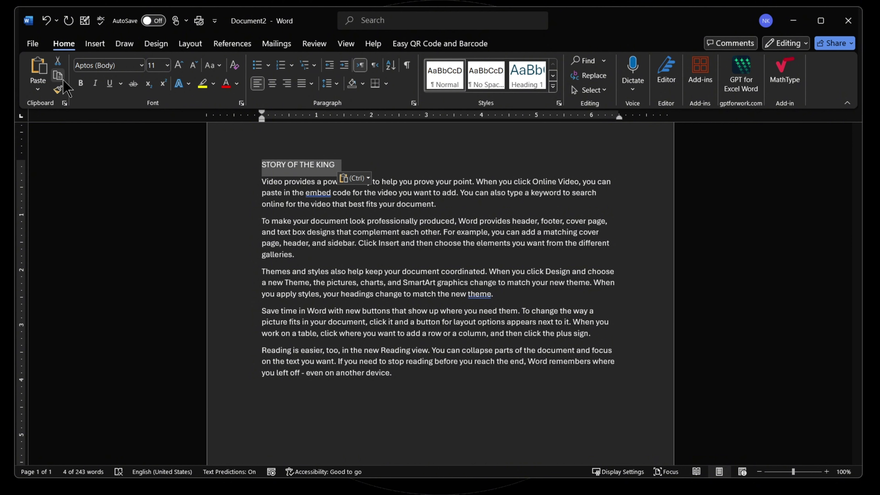
pyautogui.click(58, 75)
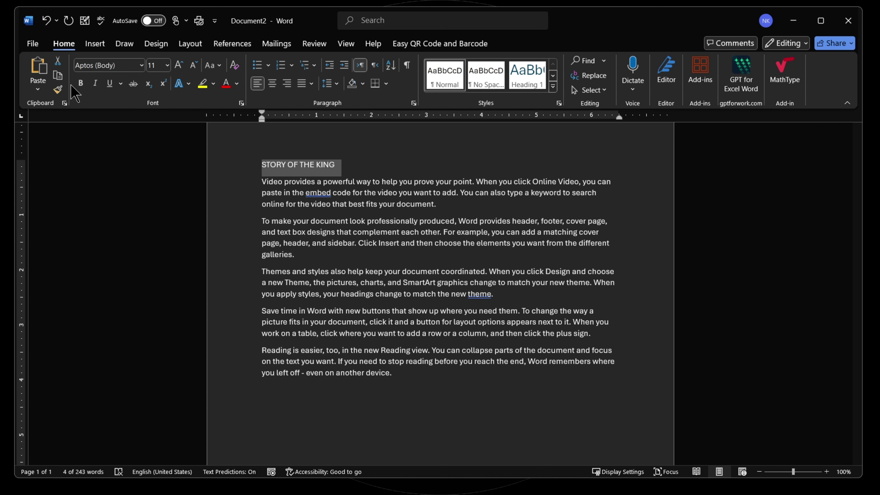
pyautogui.click(308, 257)
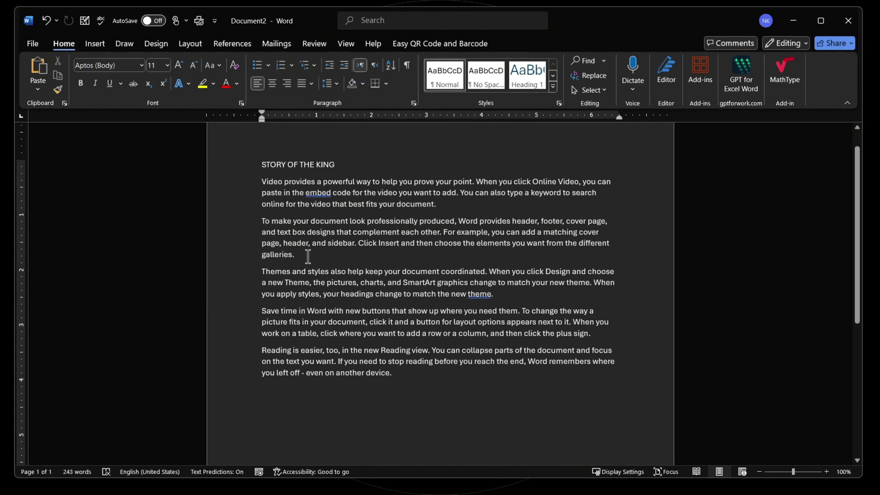
pyautogui.press('Return')
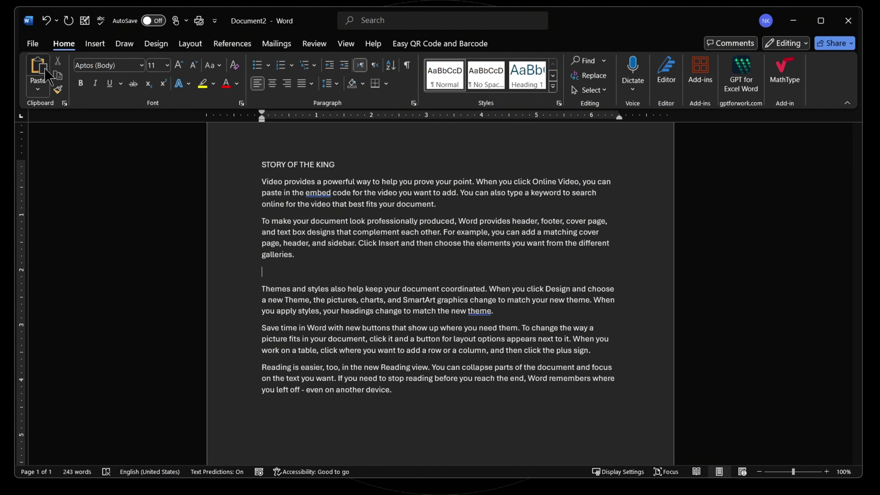
pyautogui.click(45, 67)
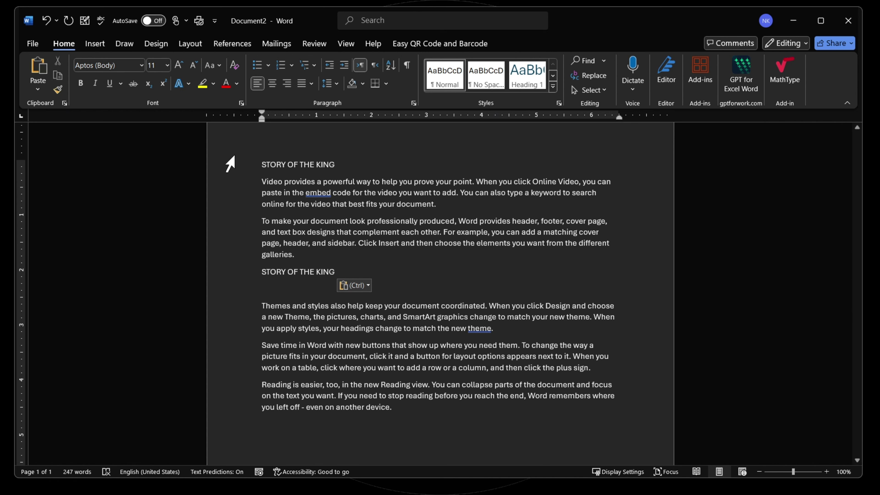
pyautogui.click(38, 71)
pyautogui.click(37, 71)
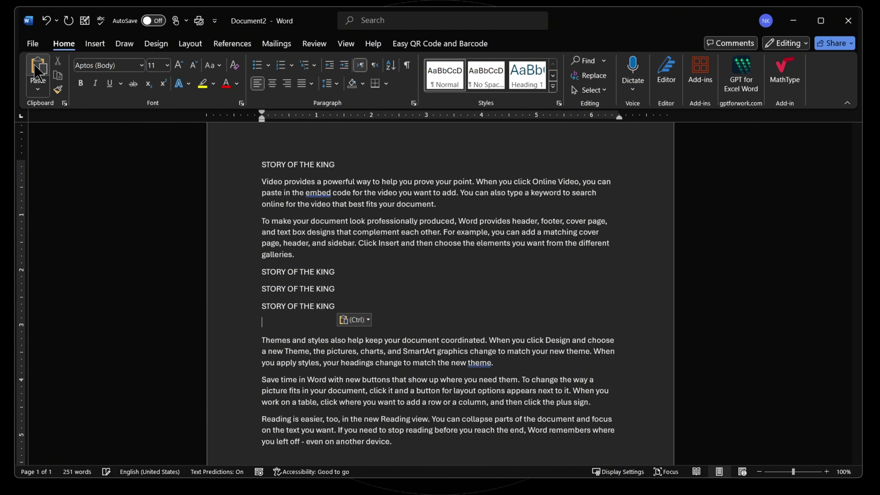
pyautogui.click(35, 67)
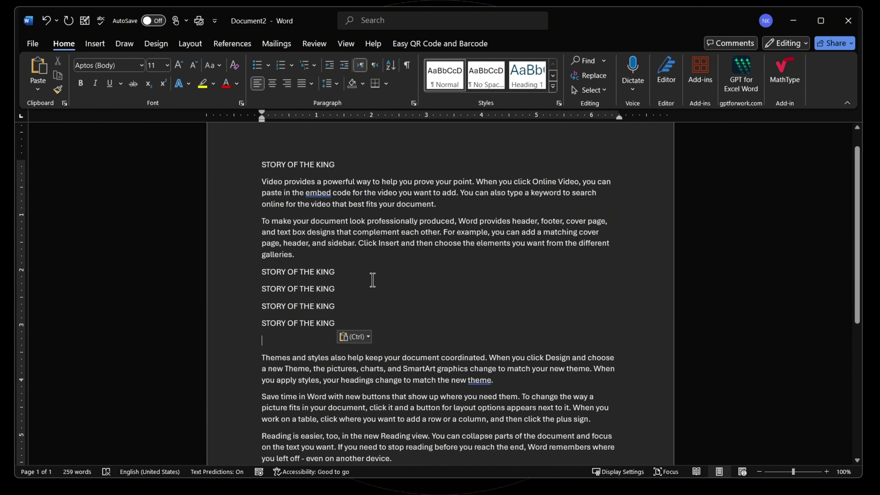
pyautogui.press('BackSpace')
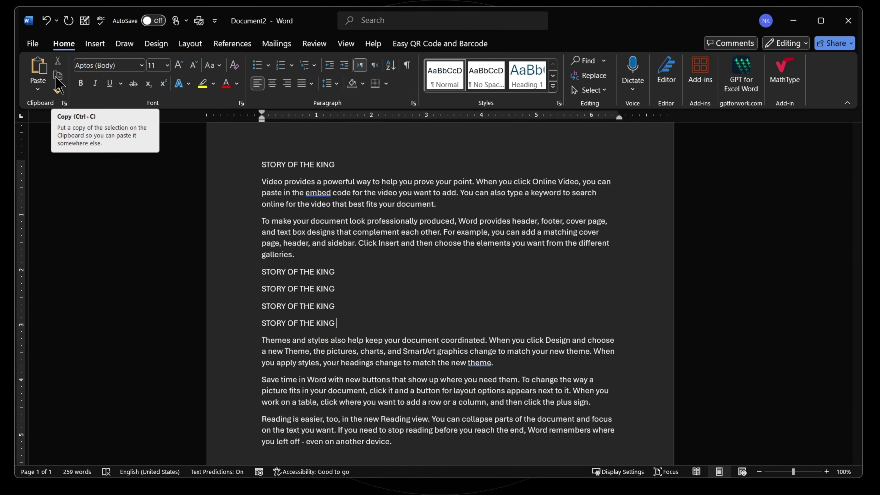
# Cut the top heading together with the "Video provides" paragraph and paste them at the end of the document
pyautogui.moveTo(452, 211); pyautogui.dragTo(217, 161)
pyautogui.hotkey('ctrl', 'c')
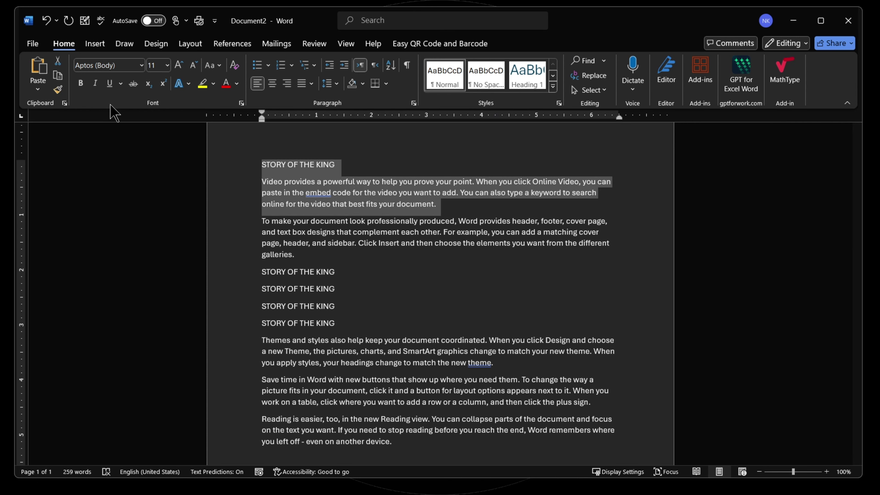
pyautogui.click(58, 61)
pyautogui.scroll(-2, 476, 265)
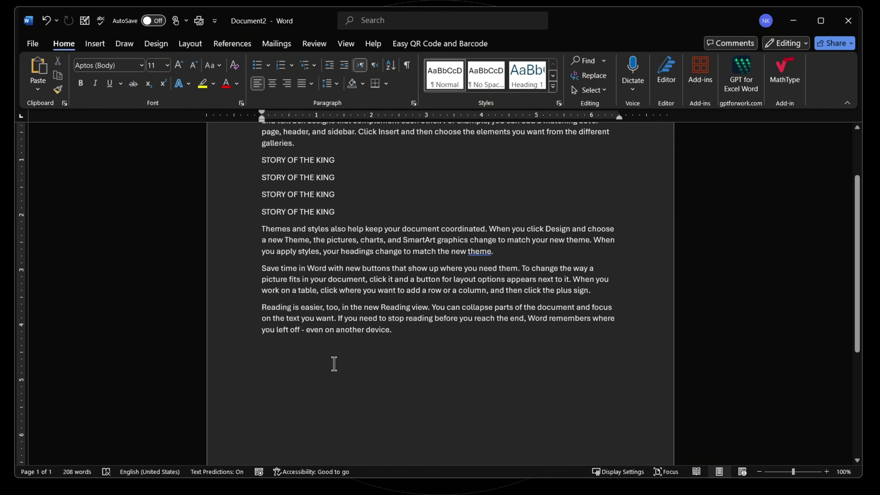
pyautogui.click(37, 70)
pyautogui.scroll(3, 373, 256)
pyautogui.scroll(-3, 341, 244)
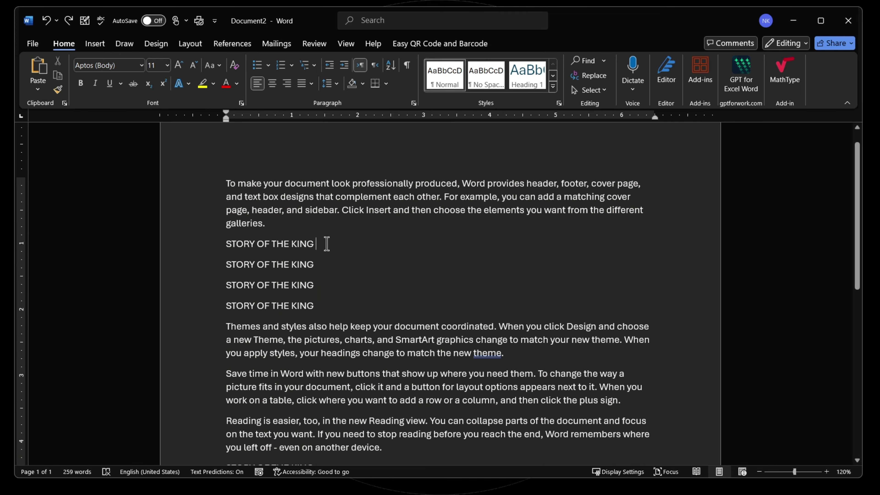
# Move the "To make your document" paragraph below the "Themes and styles" paragraph by cutting and pasting, and remove the extra blank line
pyautogui.click(213, 254)
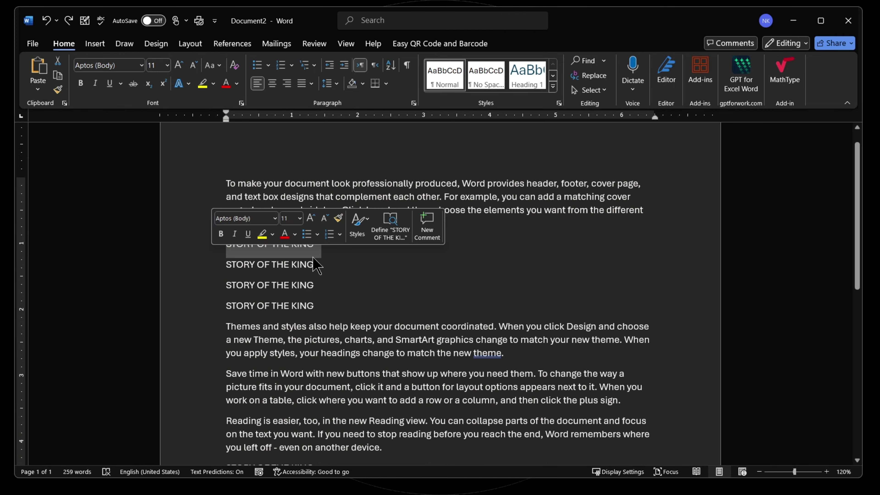
pyautogui.click(317, 244)
pyautogui.moveTo(230, 187); pyautogui.dragTo(275, 228)
pyautogui.hotkey('ctrl', 'c')
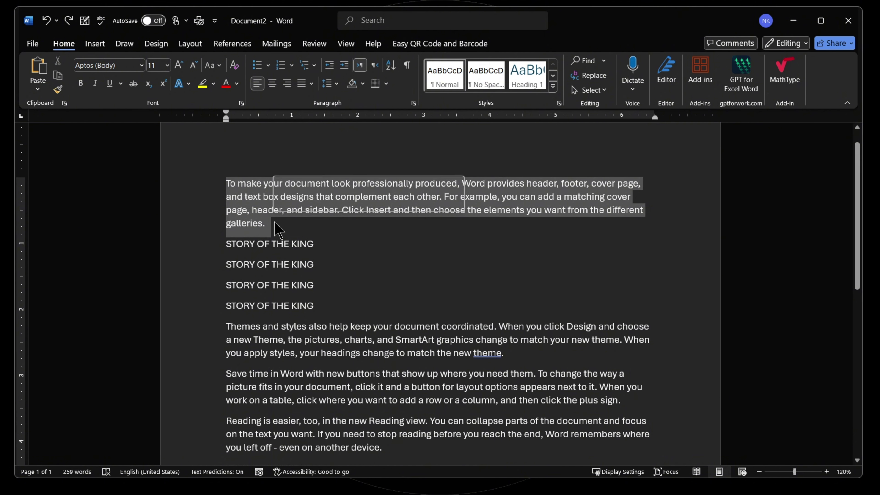
pyautogui.click(59, 62)
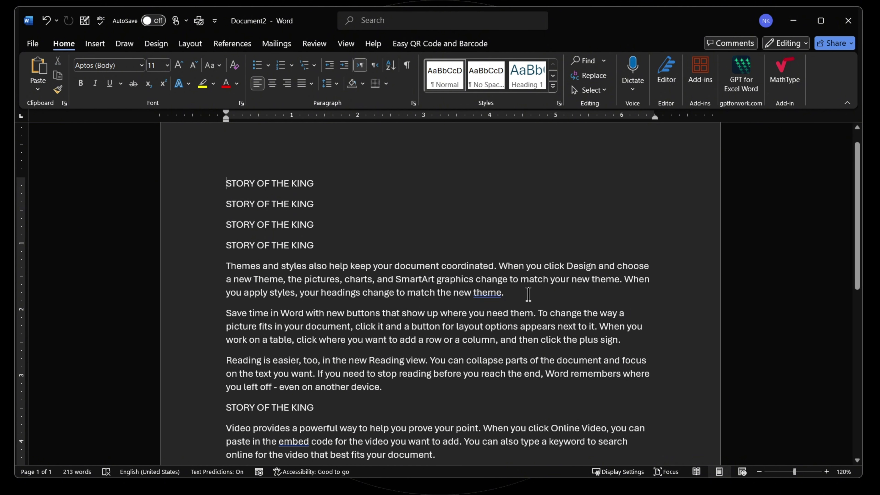
pyautogui.press('Return')
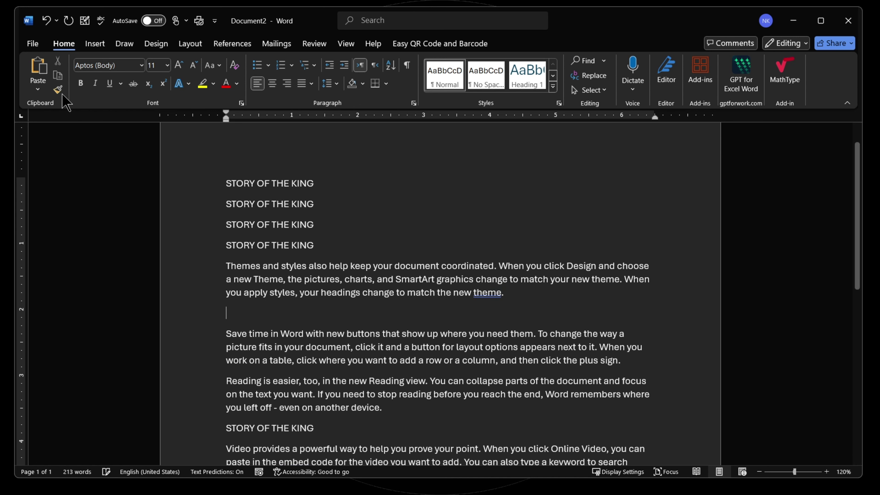
pyautogui.click(40, 68)
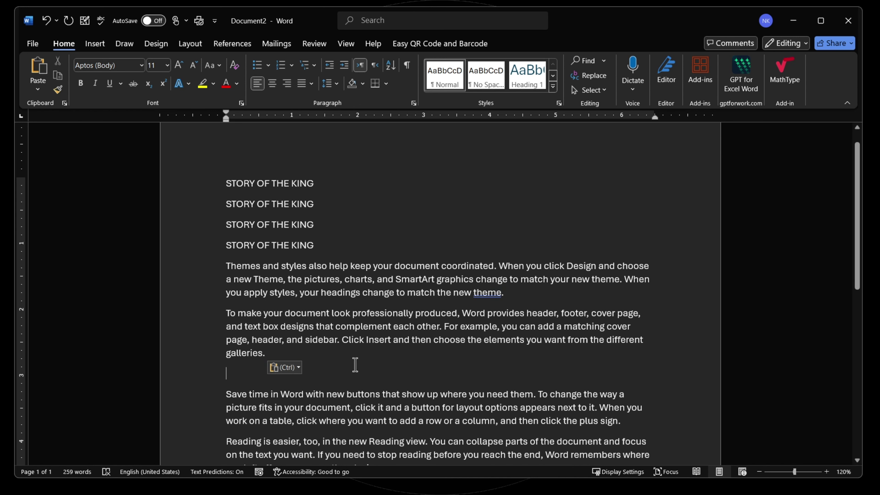
pyautogui.press('BackSpace')
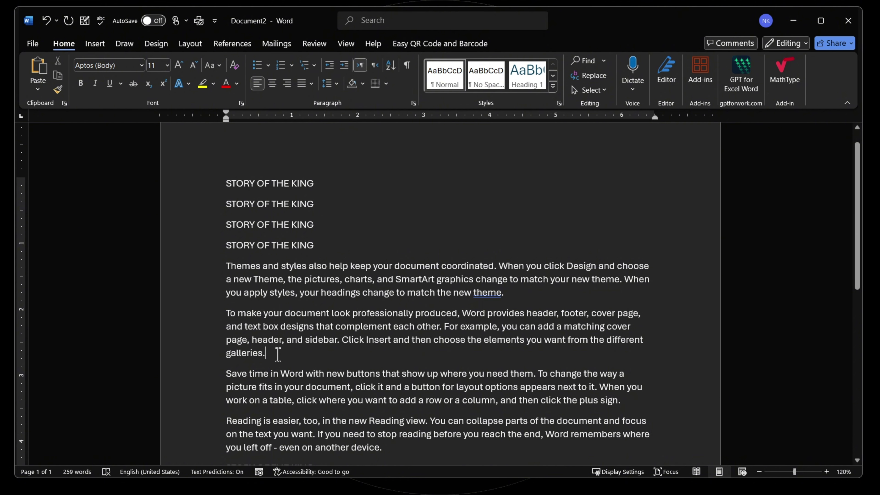
# Shift the "To make your document" paragraph up one paragraph at a time to the top of the document, without cutting or pasting
pyautogui.moveTo(278, 354); pyautogui.dragTo(218, 315)
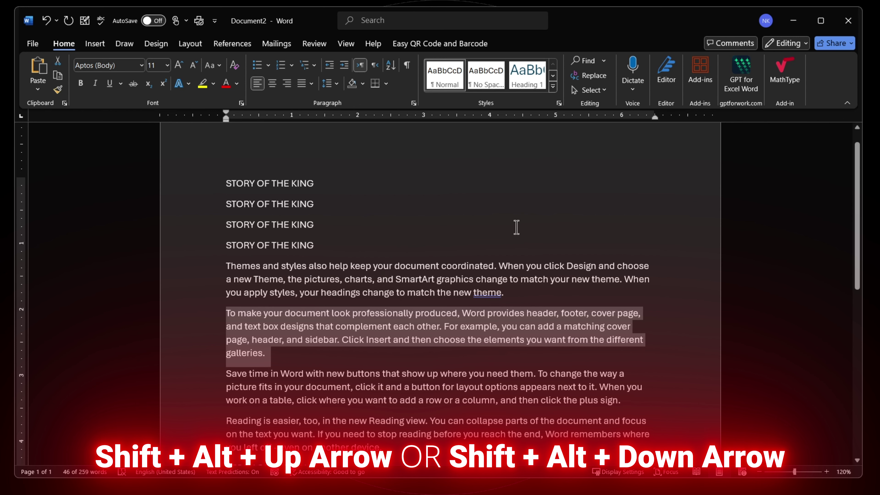
pyautogui.hotkey('shift', 'alt', 'Up')
pyautogui.hotkey('shift', 'alt', 'Up')
pyautogui.hotkey('shift', 'alt', 'Up')
pyautogui.hotkey('shift', 'alt', 'Up')
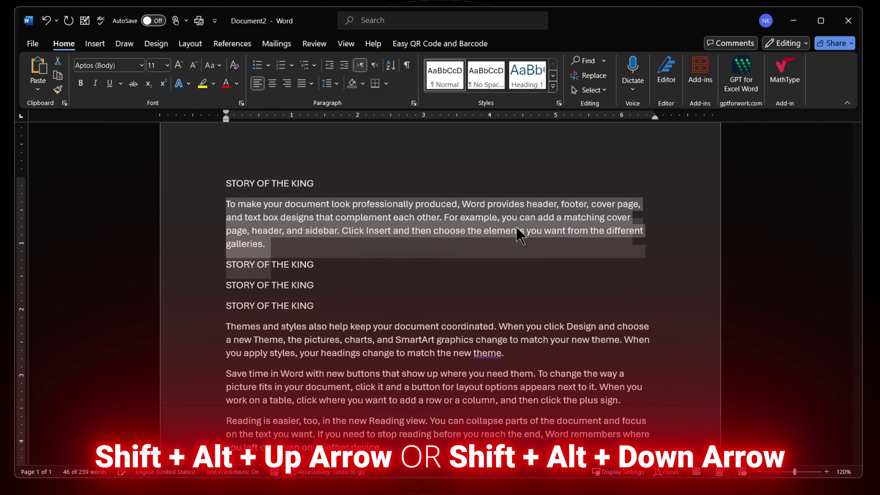
pyautogui.hotkey('shift', 'alt', 'Up')
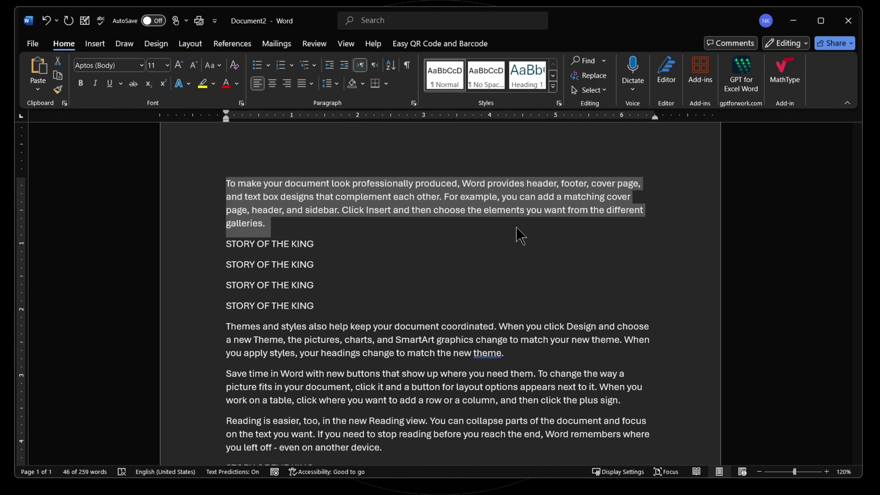
# Shift the selected "To make your document" paragraph down from the top to sit below the second STORY OF THE KING line
pyautogui.hotkey('shift', 'alt', 'Down')
pyautogui.hotkey('shift', 'alt', 'Down')
pyautogui.hotkey('shift', 'alt', 'Down')
pyautogui.hotkey('shift', 'alt', 'Down')
pyautogui.hotkey('shift', 'alt', 'Down')
pyautogui.hotkey('shift', 'alt', 'Down')
pyautogui.hotkey('shift', 'alt', 'Down')
pyautogui.hotkey('shift', 'alt', 'Down')
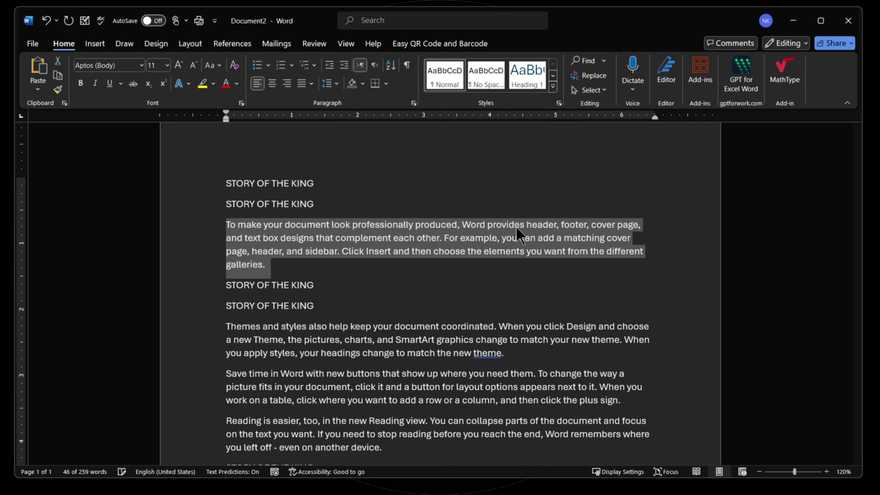
# Shift the selected "To make your document" paragraph down to the document's end and back up to just above "Themes and styles"
pyautogui.hotkey('shift', 'alt', 'Down')
pyautogui.hotkey('shift', 'alt', 'Down')
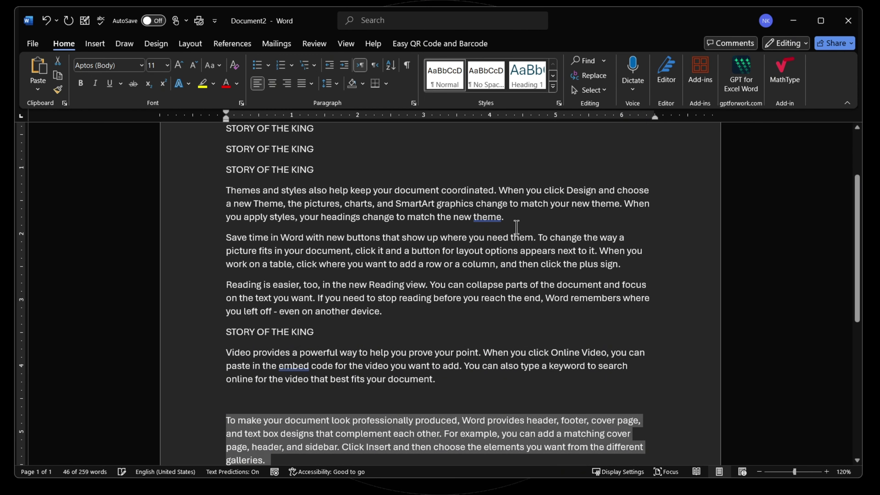
pyautogui.hotkey('shift', 'alt', 'Up')
pyautogui.hotkey('shift', 'alt', 'Up')
pyautogui.hotkey('shift', 'alt', 'Up')
pyautogui.hotkey('shift', 'alt', 'Up')
pyautogui.hotkey('shift', 'alt', 'Up')
pyautogui.hotkey('shift', 'alt', 'Up')
pyautogui.hotkey('shift', 'alt', 'Up')
pyautogui.hotkey('shift', 'alt', 'Up')
pyautogui.hotkey('shift', 'alt', 'Up')
pyautogui.hotkey('shift', 'alt', 'Up')
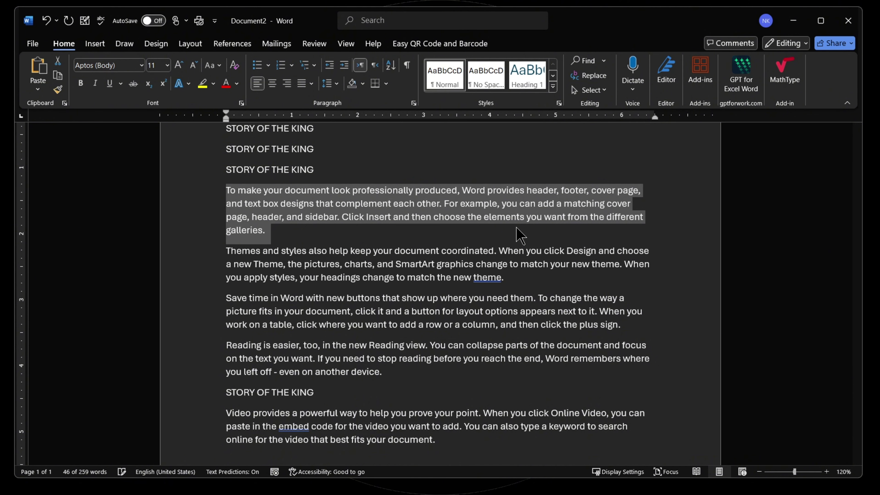
# Shift the selected "To make your document" paragraph among the STORY OF THE KING lines and up to the top of the document
pyautogui.hotkey('shift', 'alt', 'Down')
pyautogui.hotkey('shift', 'alt', 'Down')
pyautogui.hotkey('shift', 'alt', 'Down')
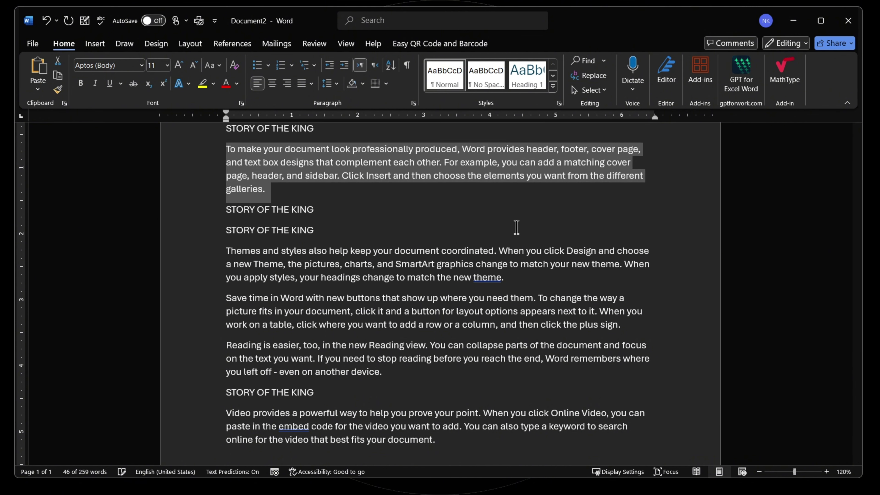
pyautogui.hotkey('shift', 'alt', 'Down')
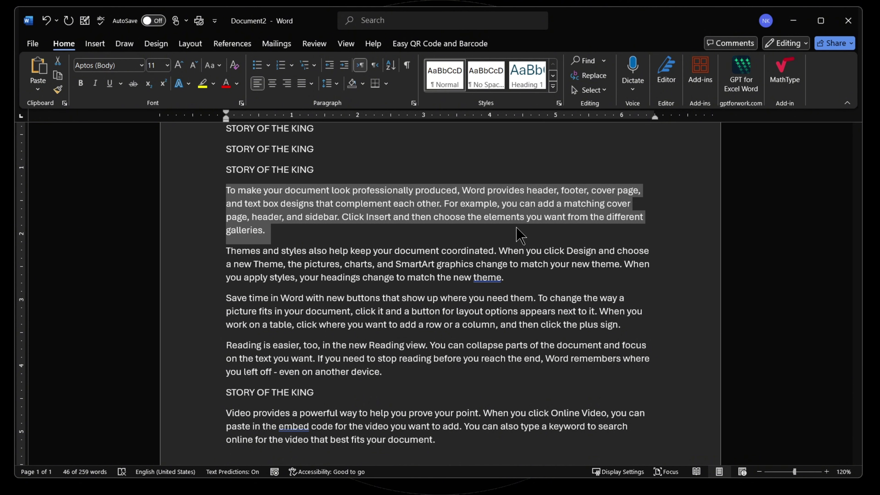
pyautogui.hotkey('shift', 'alt', 'Up')
pyautogui.hotkey('shift', 'alt', 'Up')
pyautogui.hotkey('shift', 'alt', 'Up')
pyautogui.hotkey('shift', 'alt', 'Up')
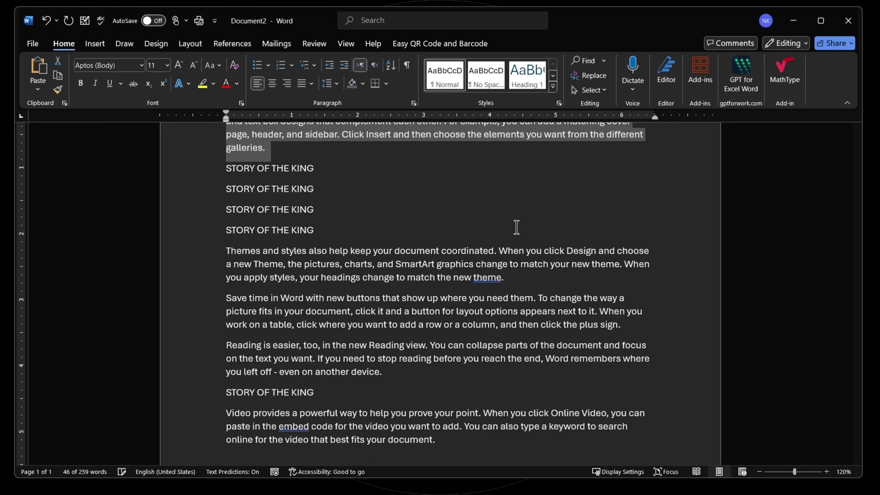
# Deselect the moved paragraph and look over the available paste options without pasting anything
pyautogui.click(374, 220)
pyautogui.scroll(3, 374, 220)
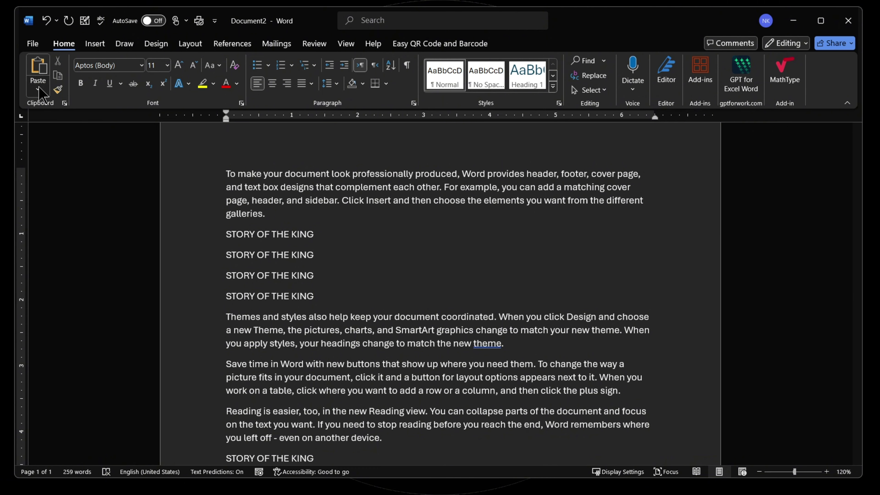
pyautogui.click(38, 89)
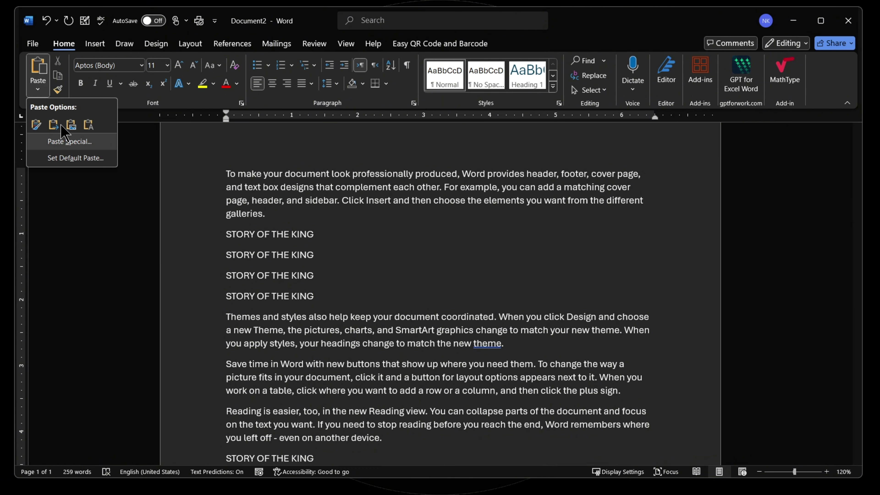
pyautogui.click(272, 238)
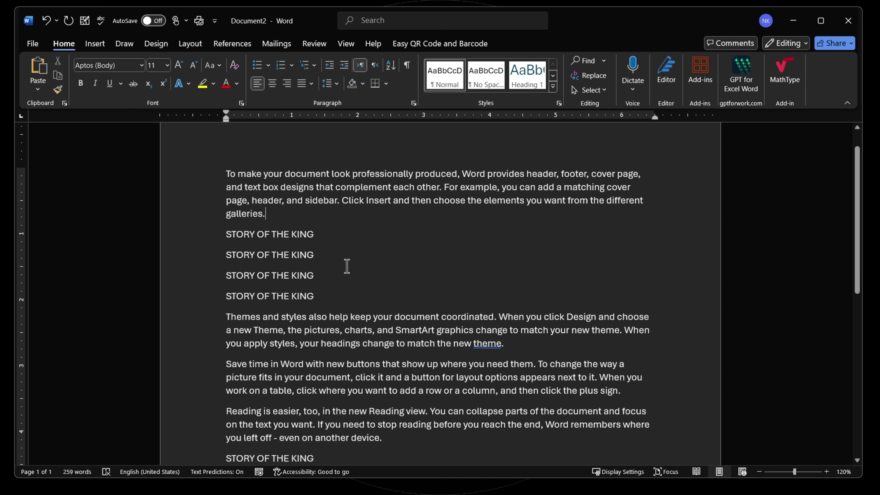
# Format the first STORY OF THE KING line with font size 18, bold, italic, underline and a blue font color
pyautogui.moveTo(329, 236); pyautogui.dragTo(222, 237)
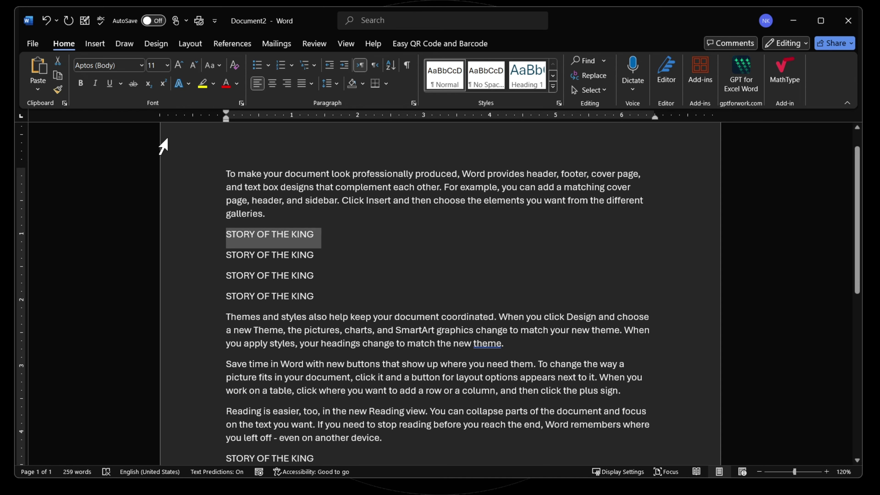
pyautogui.click(179, 65)
pyautogui.click(179, 65)
pyautogui.click(179, 65)
pyautogui.click(179, 65)
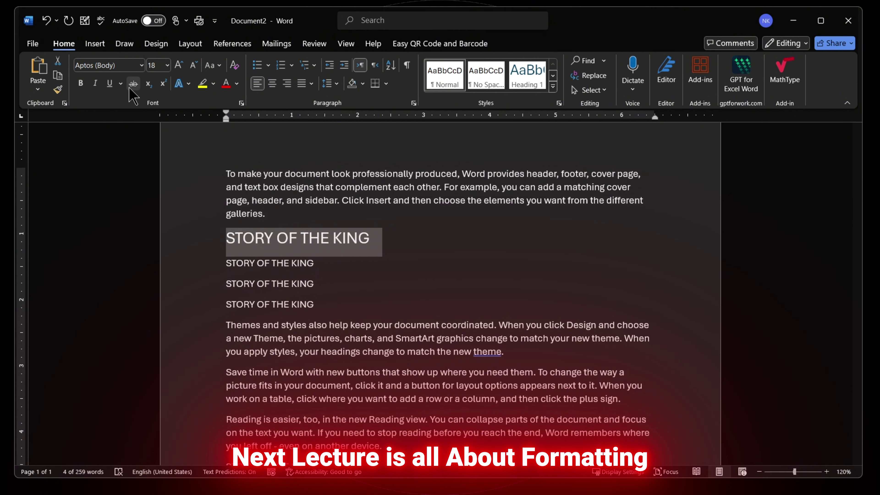
pyautogui.click(80, 84)
pyautogui.click(94, 84)
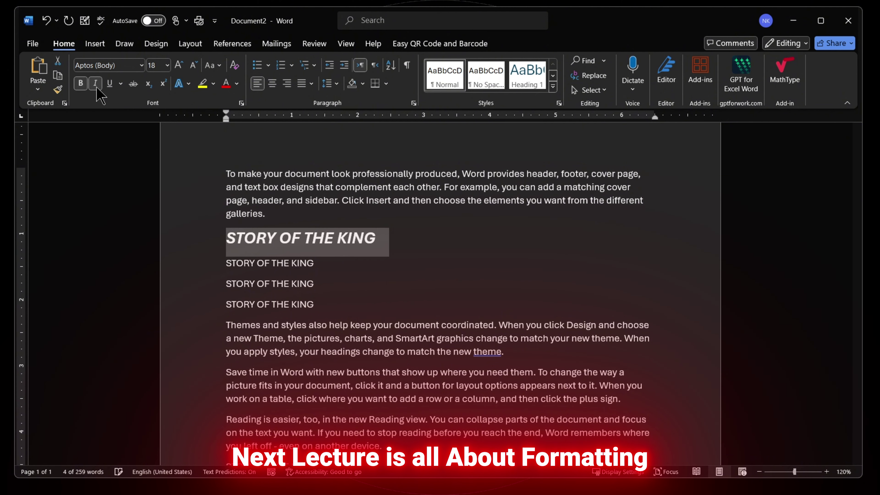
pyautogui.click(110, 83)
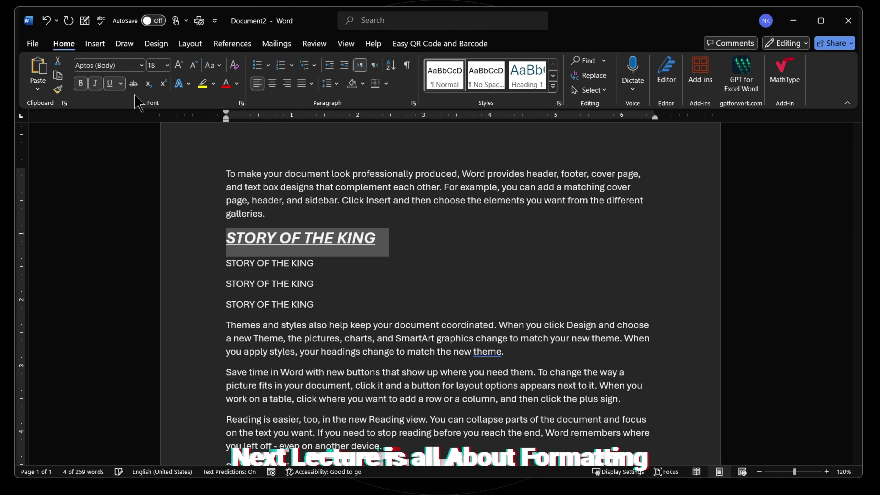
pyautogui.click(236, 83)
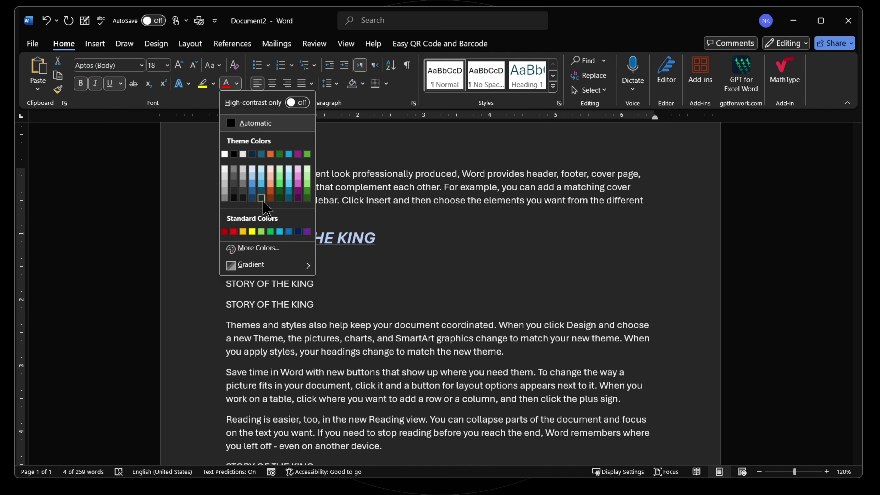
pyautogui.click(252, 183)
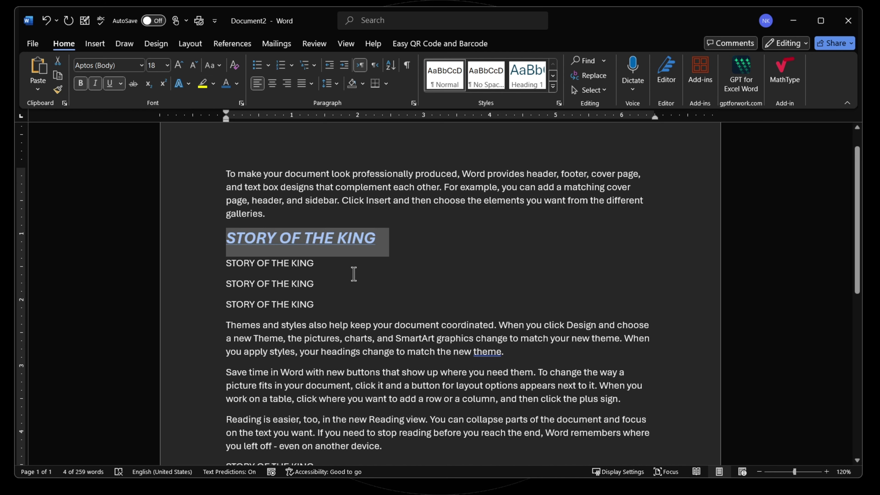
# Copy the formatted STORY OF THE KING heading and paste it on a new line below the second plain STORY OF THE KING line
pyautogui.click(390, 248)
pyautogui.tripleClick(314, 239)
pyautogui.hotkey('ctrl', 'c')
pyautogui.click(334, 281)
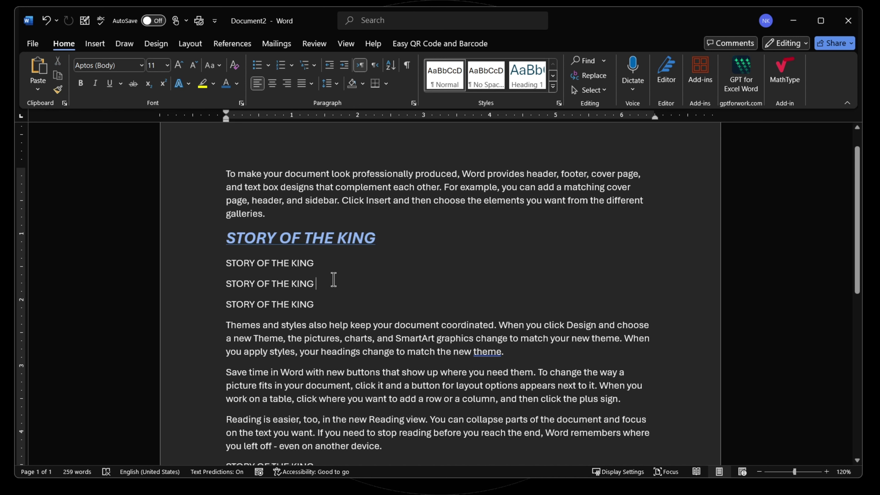
pyautogui.press('Return')
pyautogui.click(37, 73)
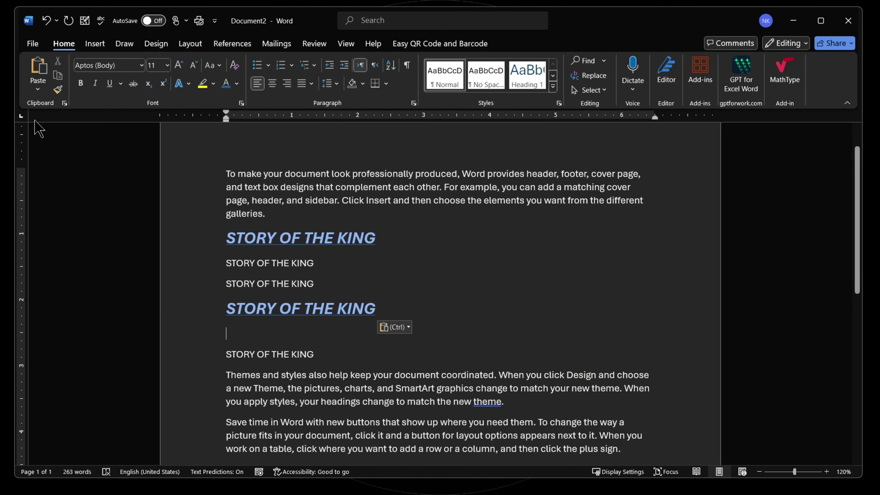
# Paste the copied heading twice more below, first with Keep Source Formatting and once with Merge Formatting
pyautogui.click(38, 89)
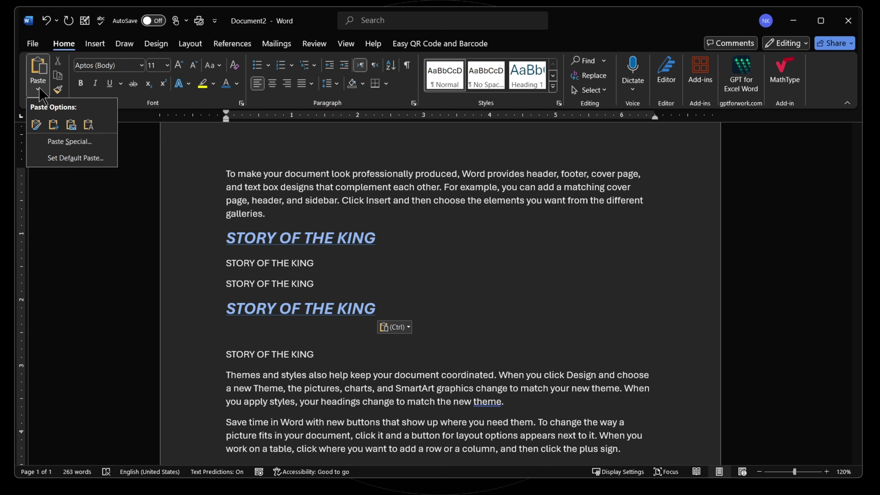
pyautogui.click(36, 125)
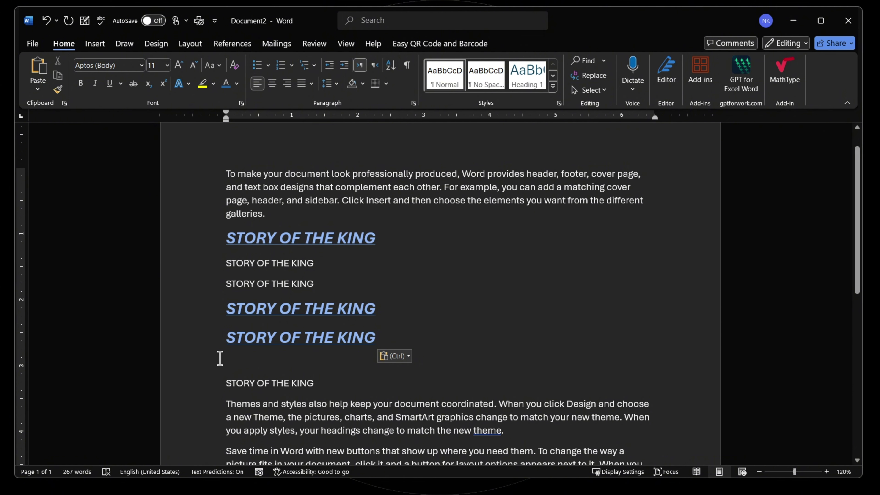
pyautogui.click(37, 89)
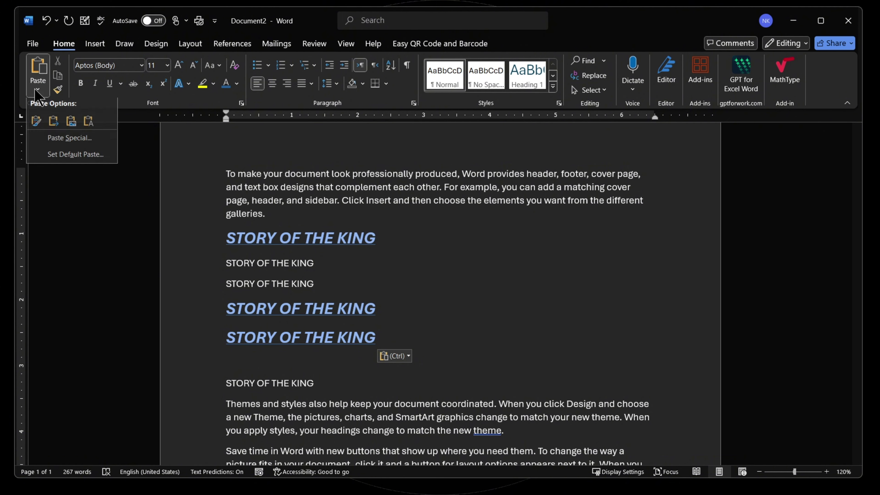
pyautogui.click(53, 125)
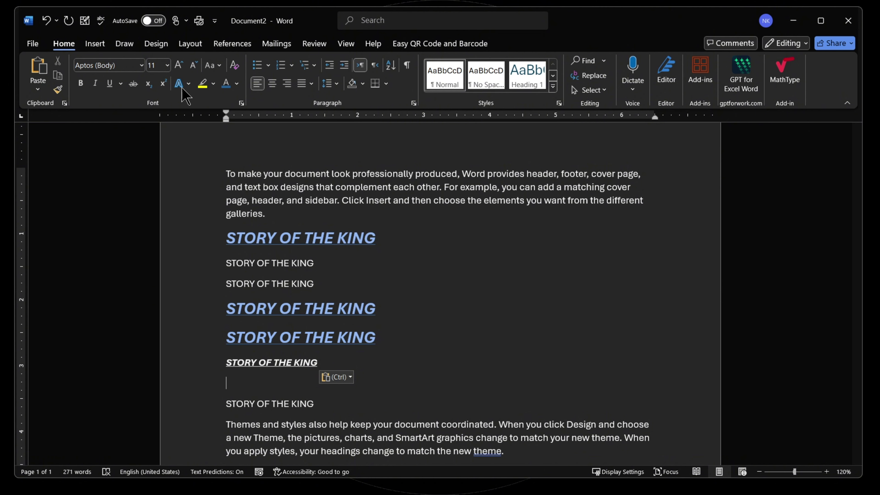
# Paste the copied heading as a picture below the merged-format copy and display its picture formatting options
pyautogui.click(39, 90)
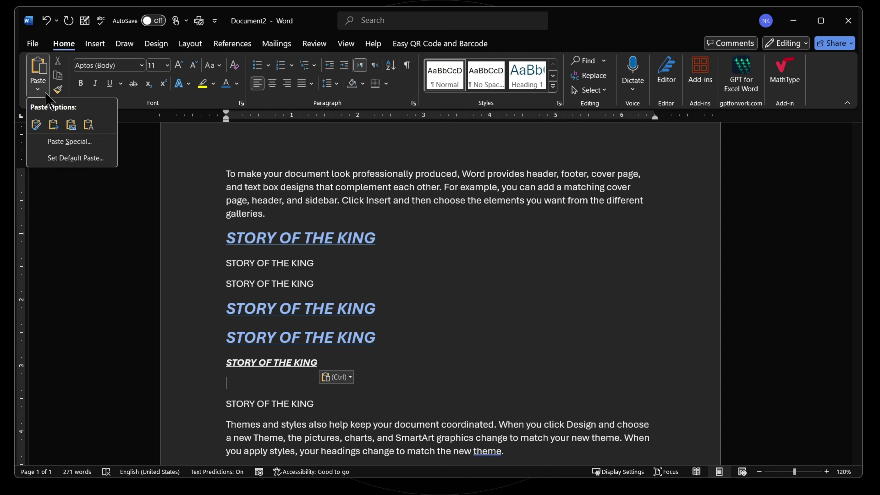
pyautogui.click(71, 125)
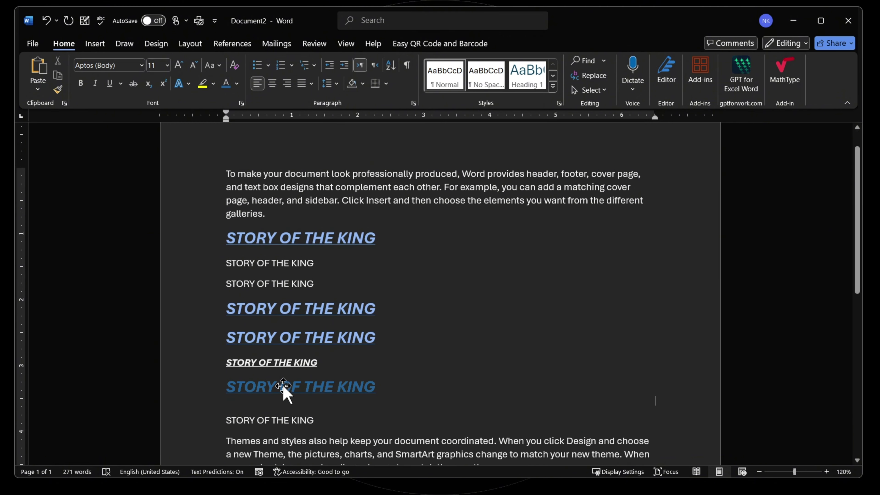
pyautogui.click(288, 390)
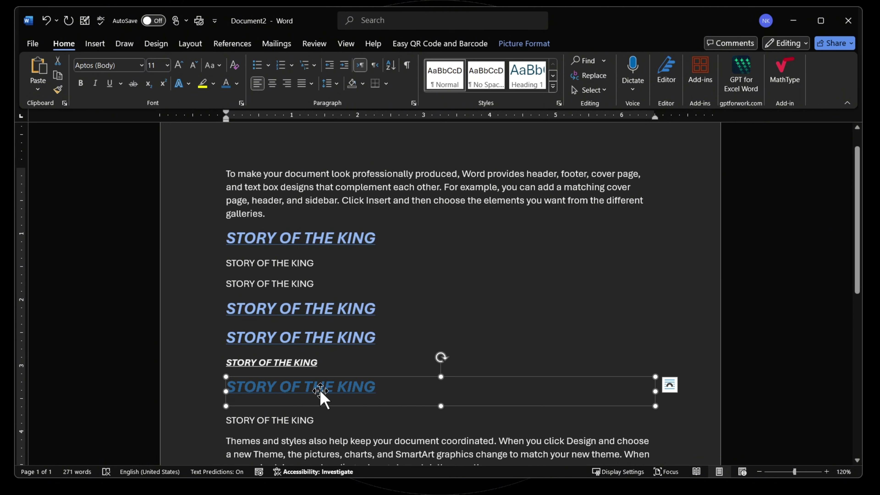
pyautogui.scroll(-2, 320, 391)
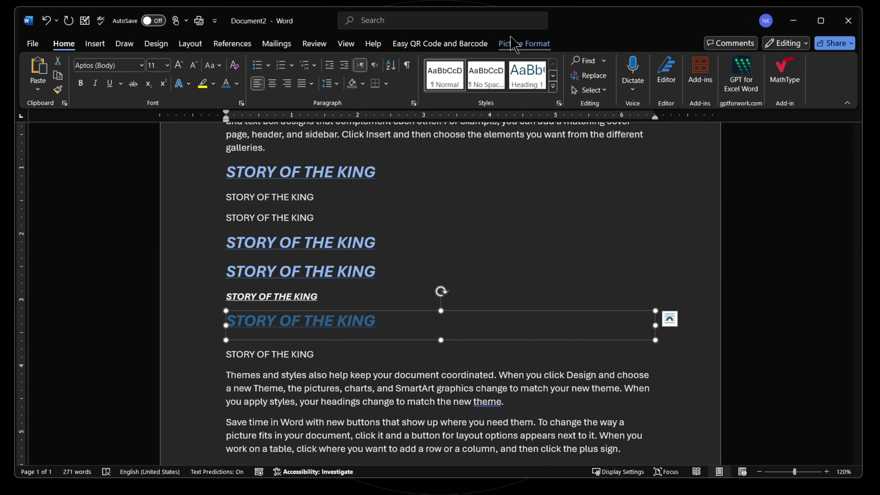
pyautogui.click(526, 43)
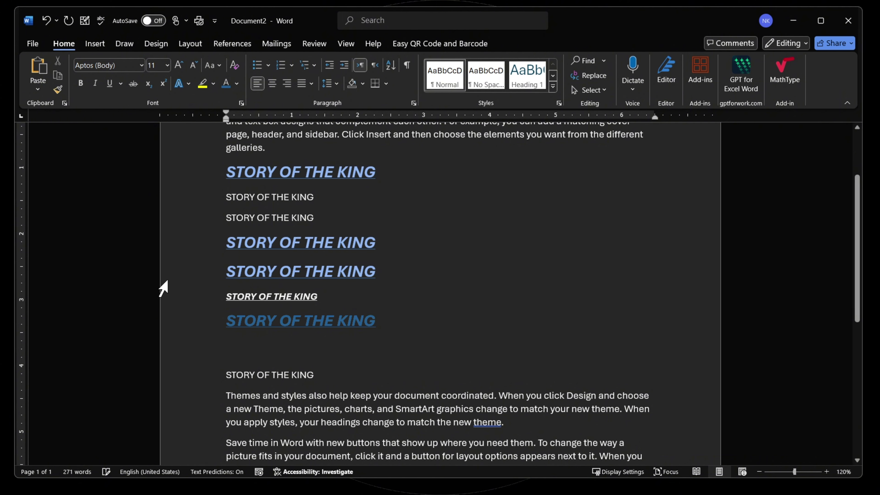
# Paste the copied heading as text only on the line below the picture, and select the first formatted heading
pyautogui.click(38, 89)
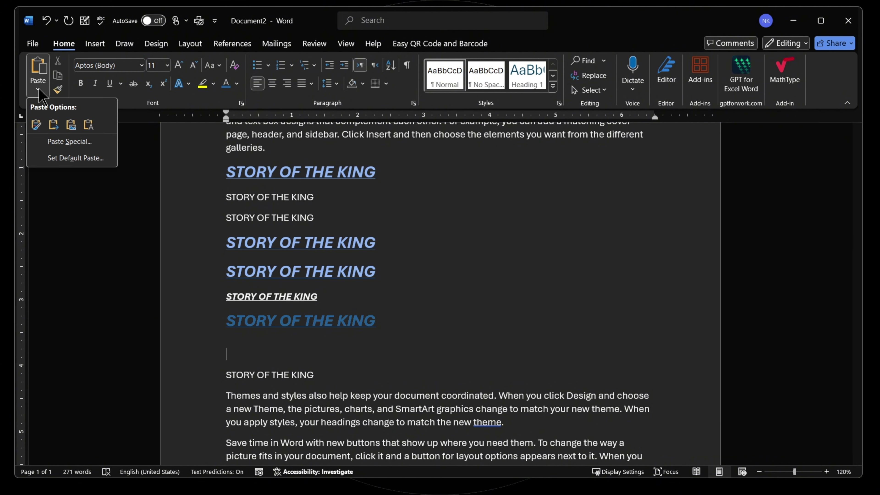
pyautogui.click(88, 124)
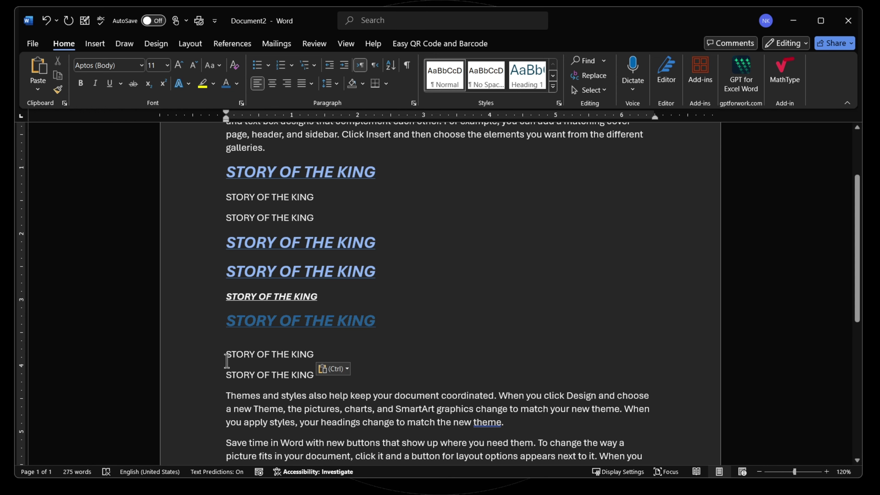
pyautogui.moveTo(227, 360); pyautogui.dragTo(317, 354)
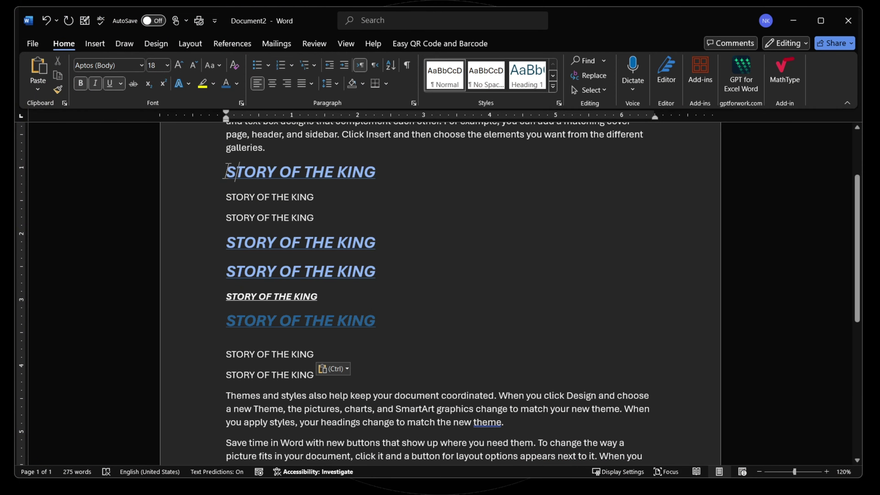
pyautogui.moveTo(226, 171); pyautogui.dragTo(396, 169)
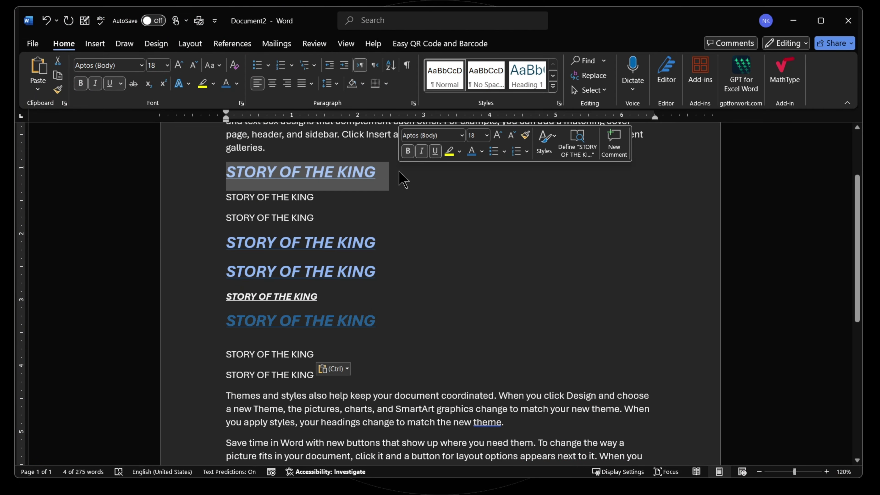
pyautogui.click(38, 90)
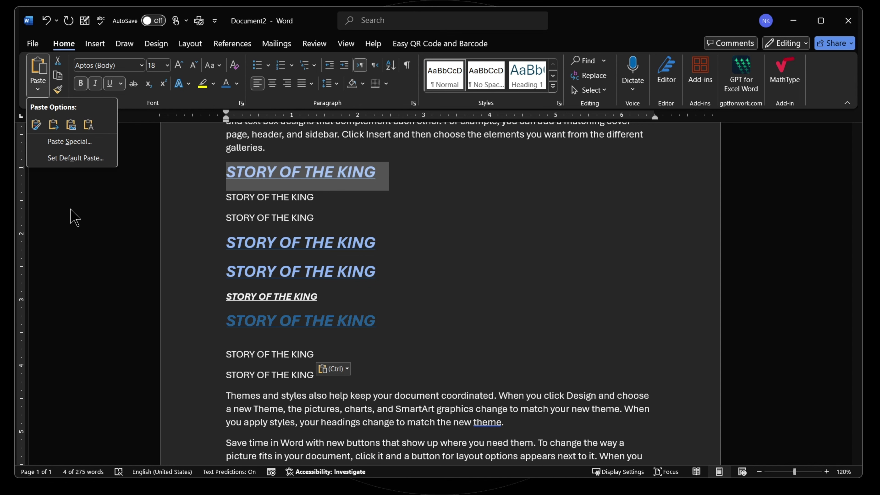
pyautogui.click(67, 141)
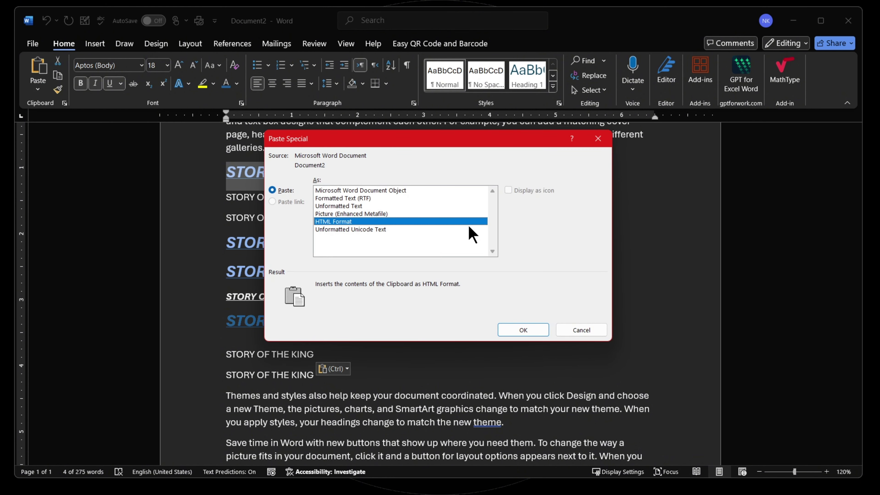
pyautogui.click(596, 140)
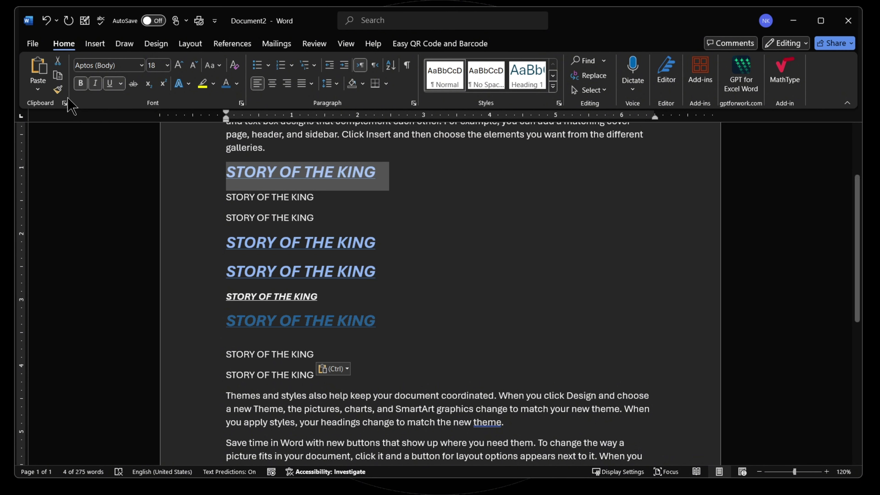
# Copy the formatted STORY OF THE KING heading, add an empty line below the picture, and open Paste Special there
pyautogui.click(59, 75)
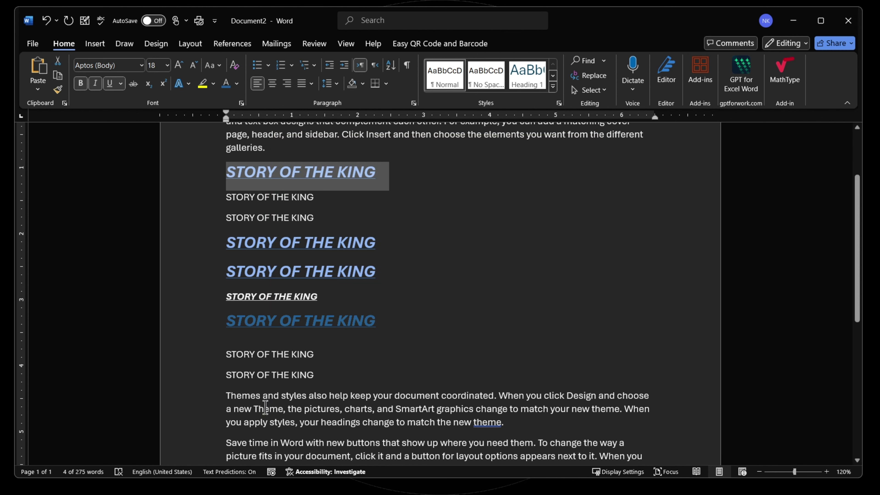
pyautogui.click(226, 351)
pyautogui.press('Return')
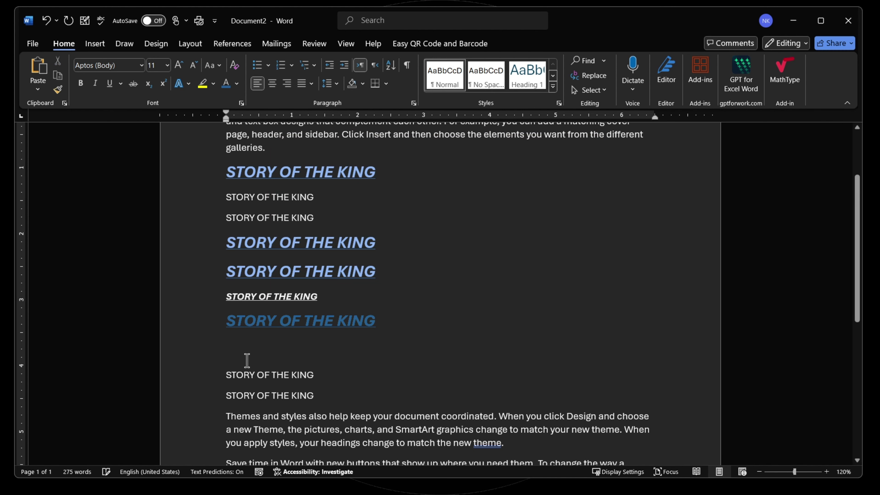
pyautogui.click(38, 83)
pyautogui.click(66, 142)
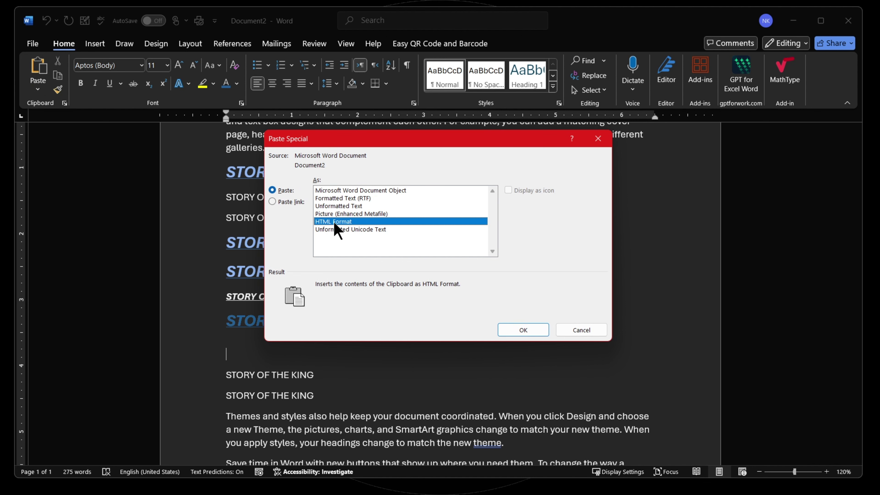
# Compare the descriptions of the Paste Special formats, including Word document object, formatted text, unformatted text, picture, HTML and Unicode text
pyautogui.click(329, 190)
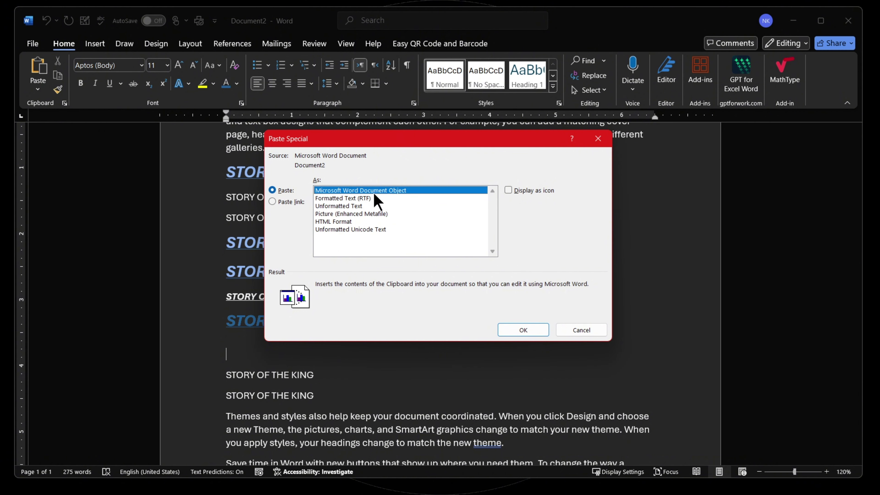
pyautogui.click(342, 198)
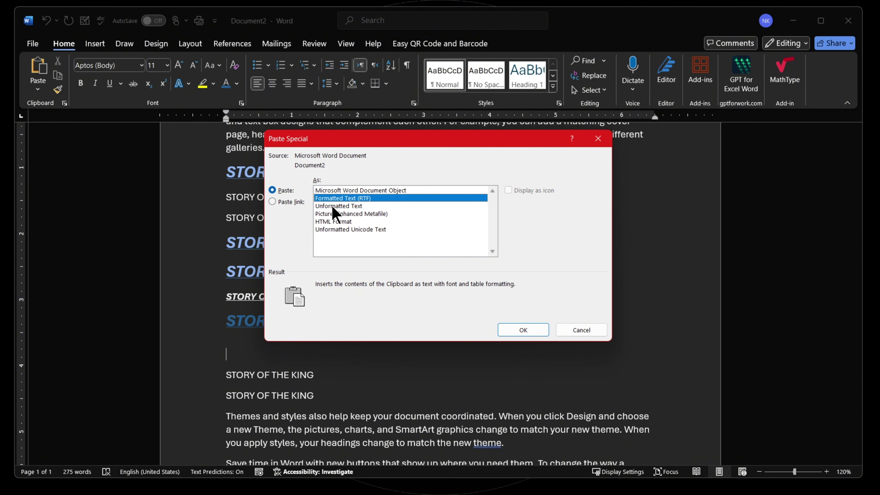
pyautogui.click(340, 206)
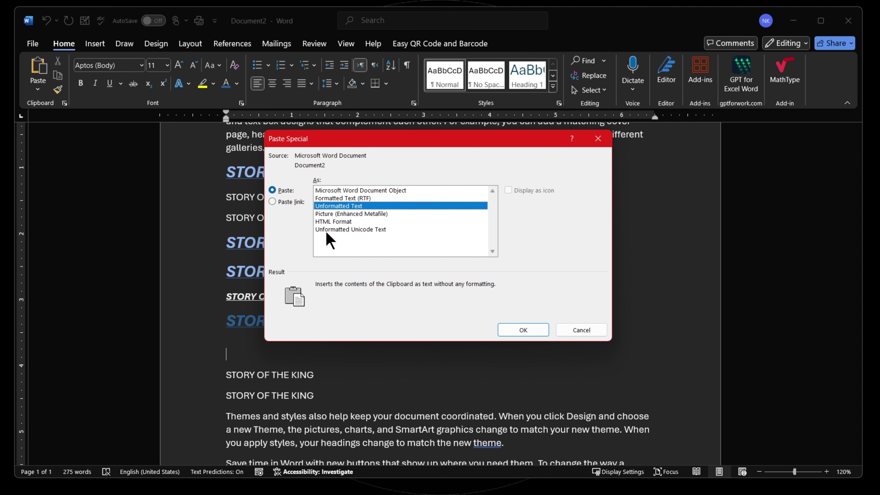
pyautogui.click(345, 229)
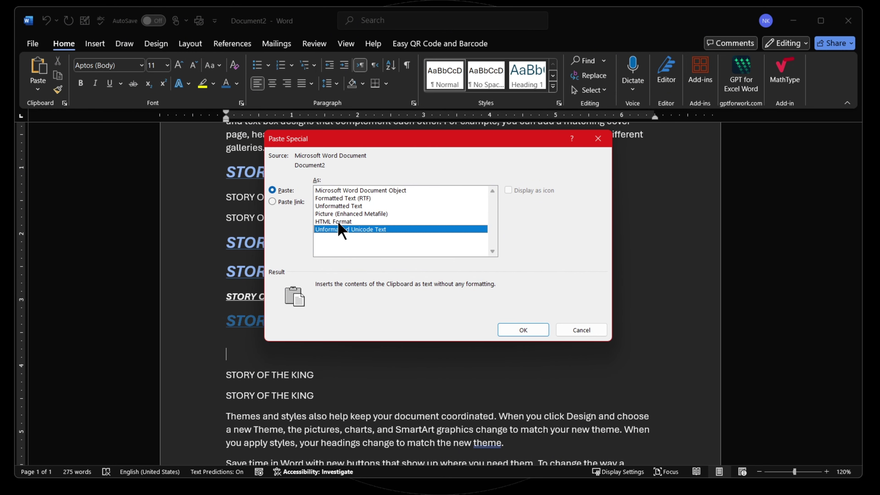
pyautogui.click(341, 221)
pyautogui.click(341, 213)
pyautogui.click(340, 206)
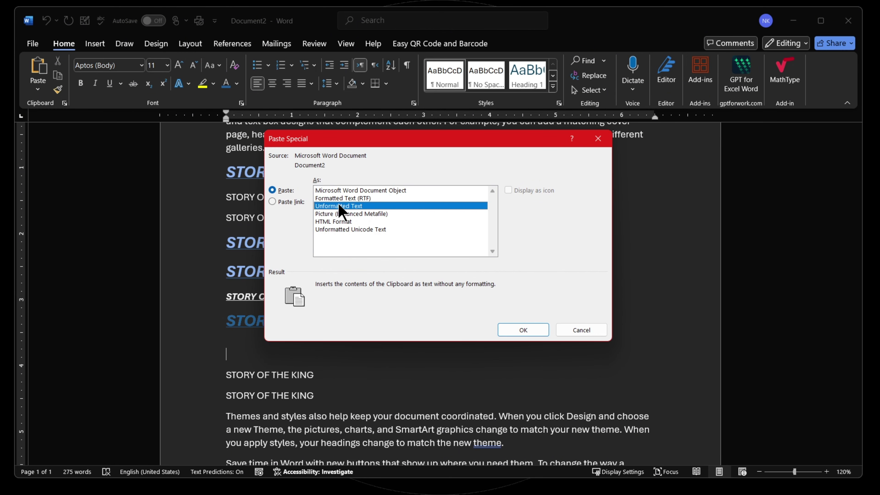
# Paste the heading as a Microsoft Word Document Object displayed as an icon, using the first Word icon in the list
pyautogui.click(342, 190)
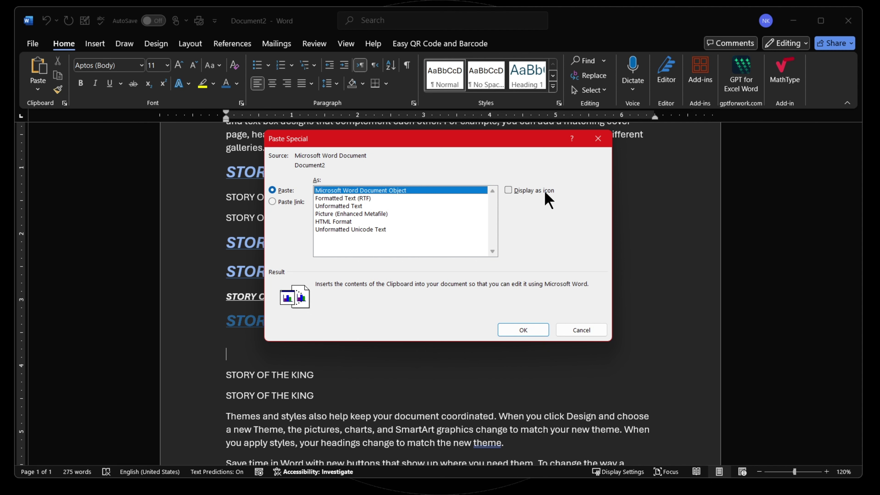
pyautogui.click(532, 191)
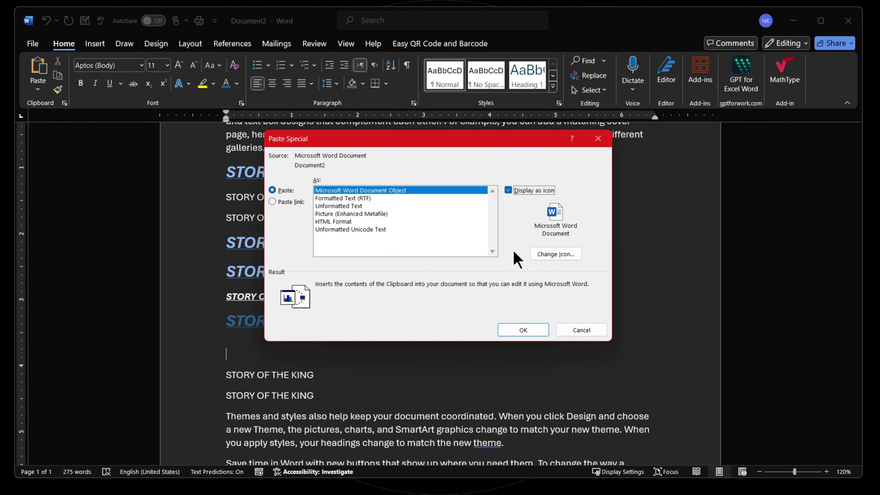
pyautogui.click(541, 256)
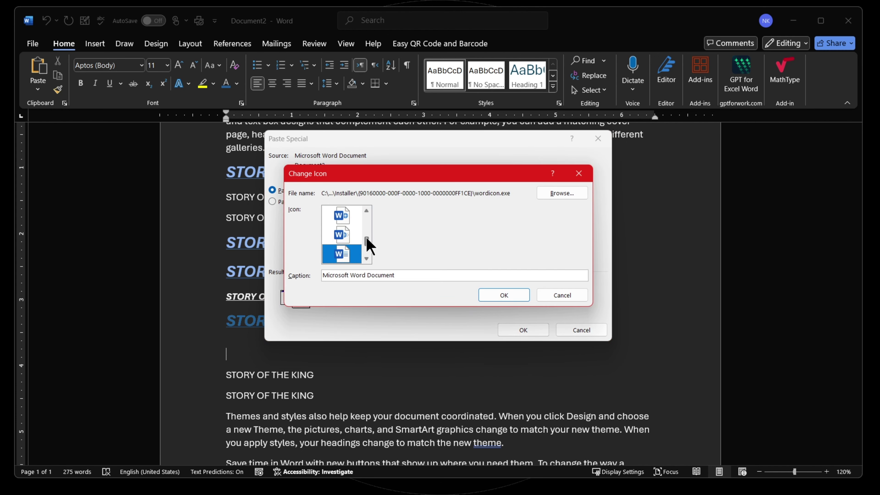
pyautogui.moveTo(367, 238); pyautogui.dragTo(372, 207)
pyautogui.click(336, 216)
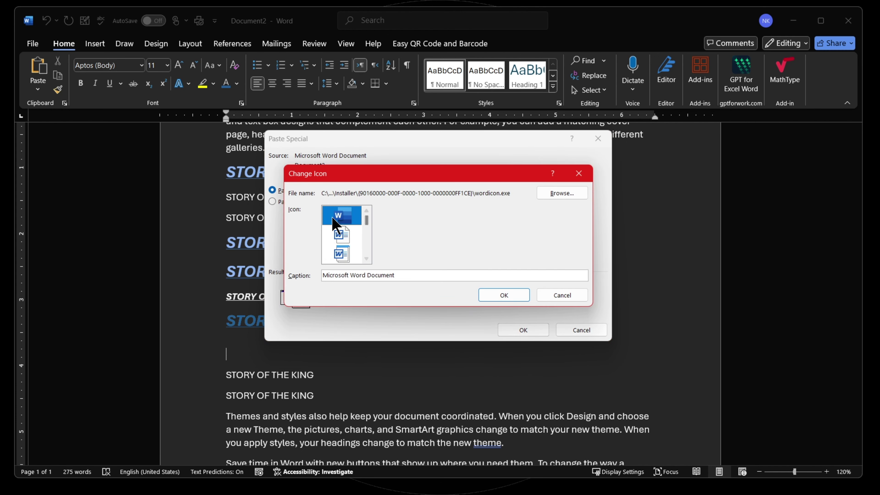
pyautogui.click(514, 298)
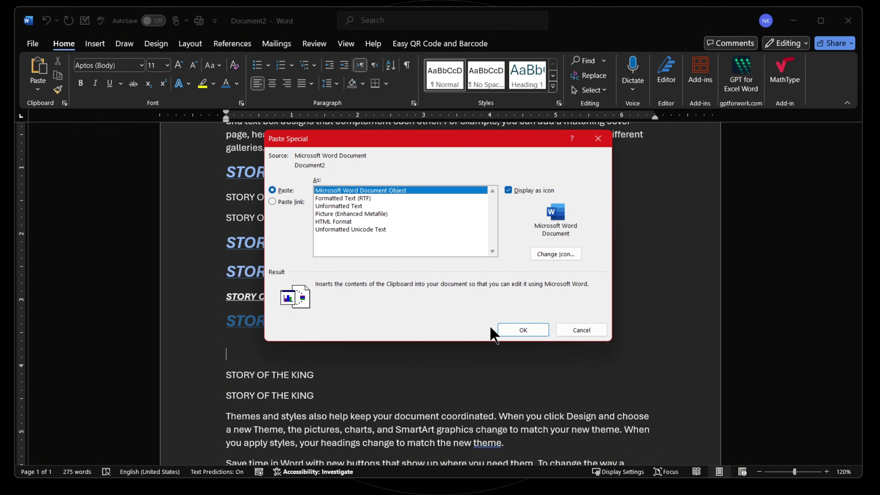
pyautogui.click(523, 330)
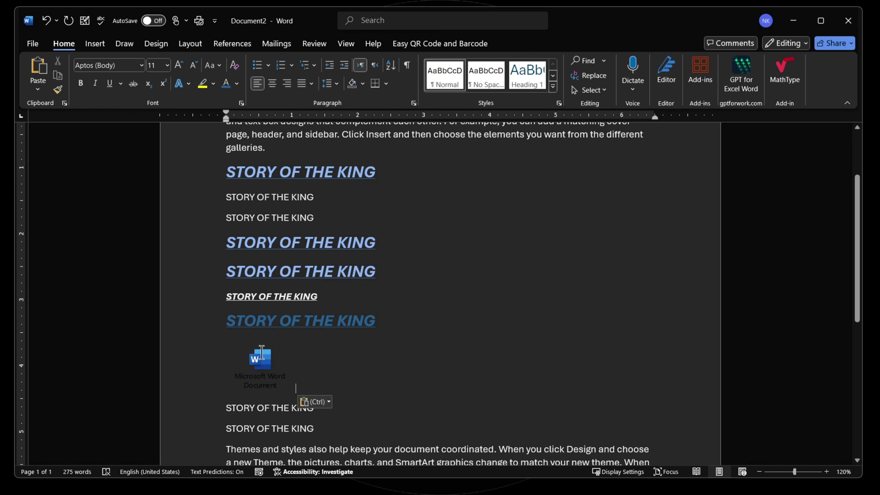
# Open the document embedded in the pasted icon and select its STORY OF THE KING text to inspect it
pyautogui.doubleClick(260, 362)
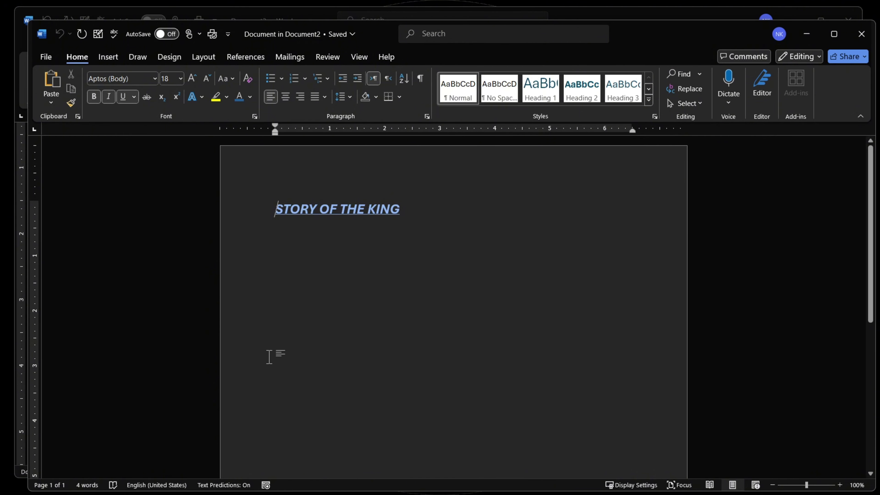
pyautogui.moveTo(420, 206); pyautogui.dragTo(254, 173)
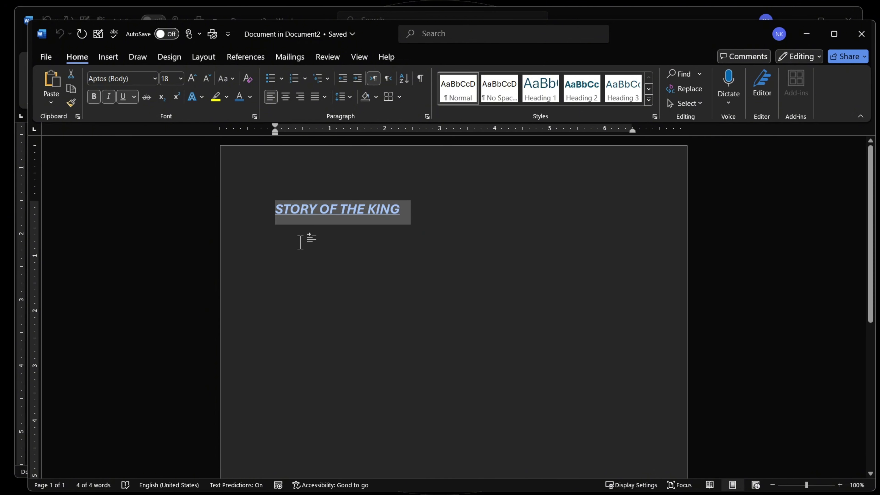
pyautogui.click(303, 237)
pyautogui.moveTo(277, 207); pyautogui.dragTo(443, 204)
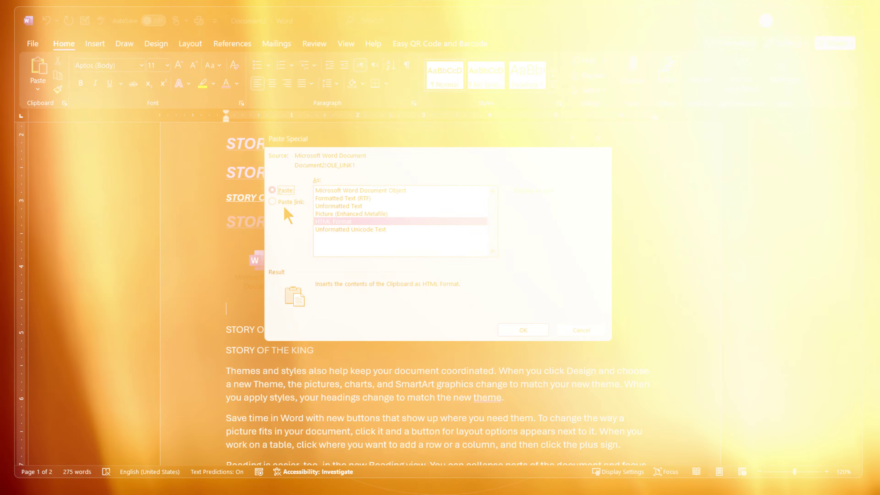
# Paste the copied heading as a linked Microsoft Word Document Object displayed as an icon below the first icon
pyautogui.click(284, 203)
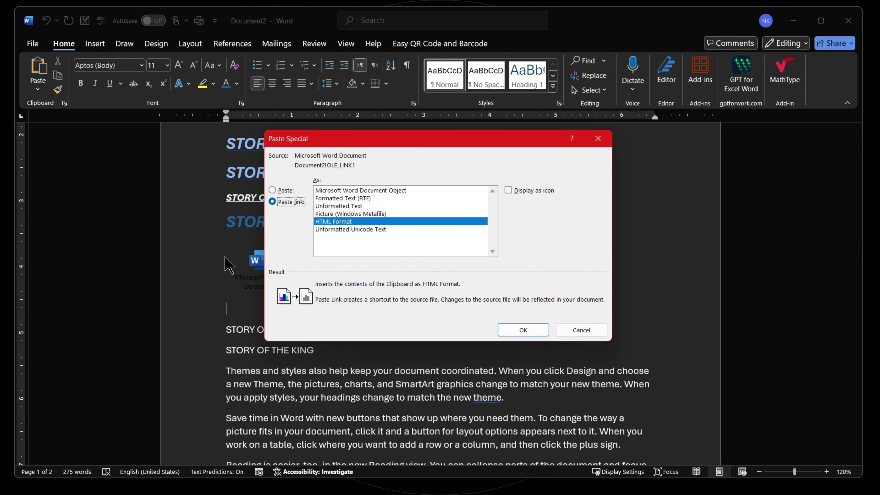
pyautogui.click(336, 191)
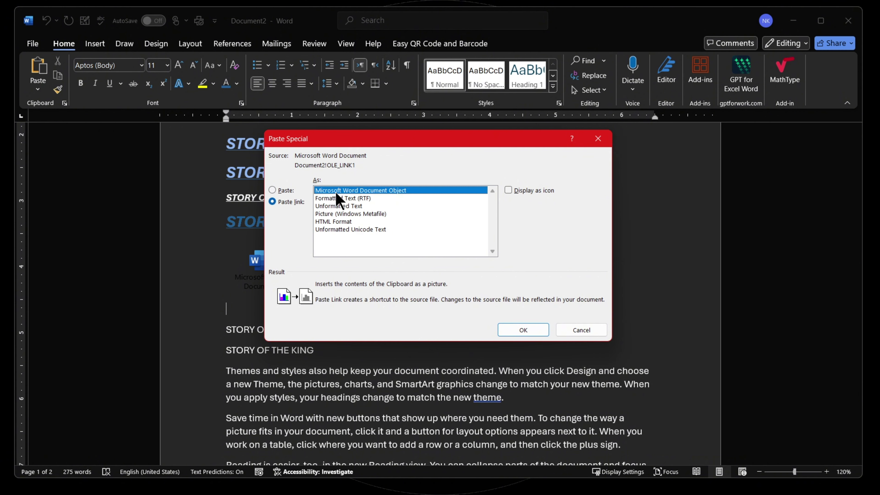
pyautogui.click(508, 190)
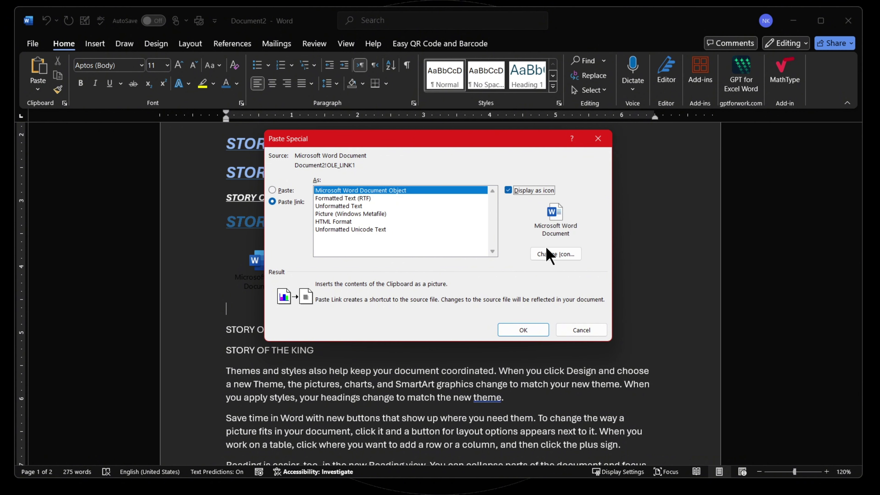
pyautogui.click(520, 330)
# Open and close the embedded document from the first icon, and follow the linked second icon to its source heading
pyautogui.doubleClick(256, 268)
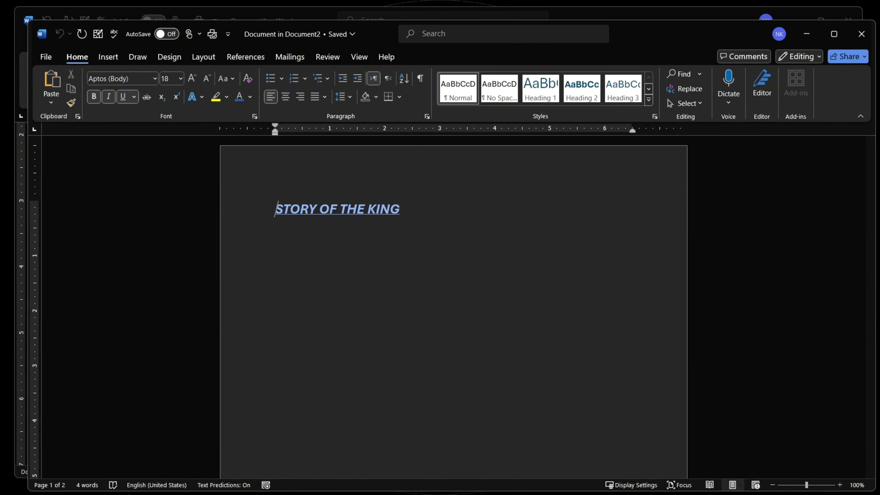
pyautogui.click(873, 37)
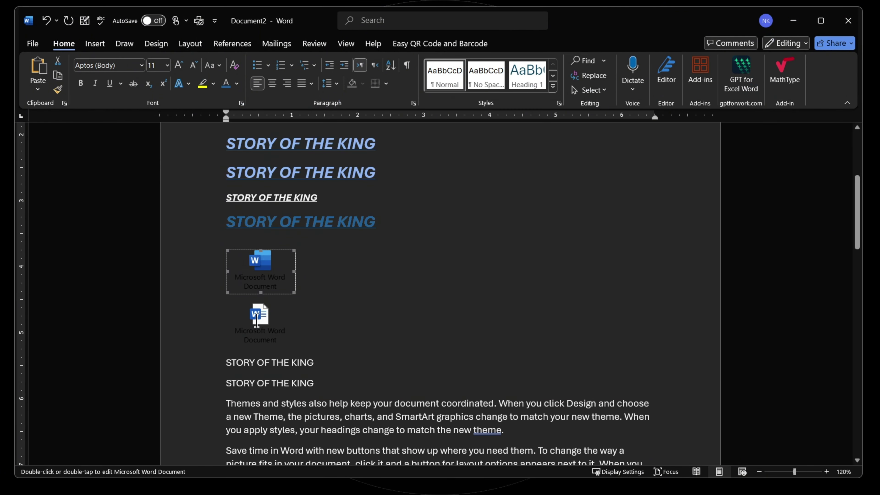
pyautogui.scroll(3, 258, 319)
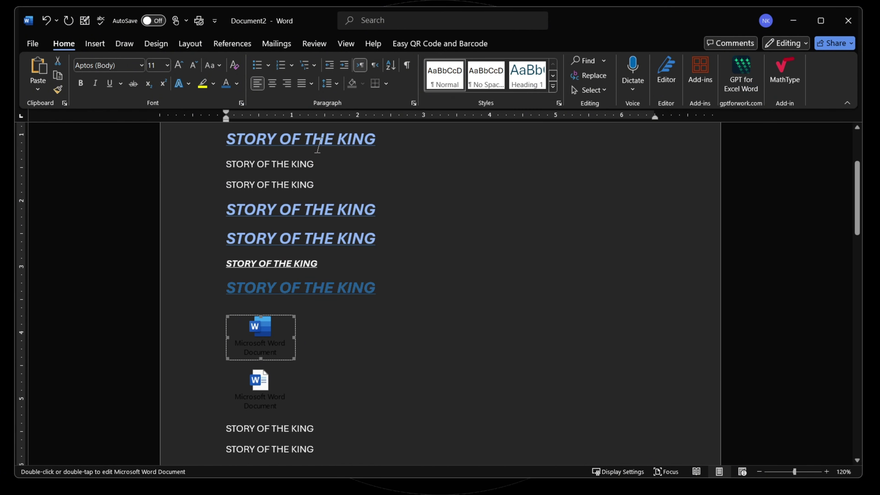
pyautogui.click(264, 391)
pyautogui.scroll(-1, 263, 391)
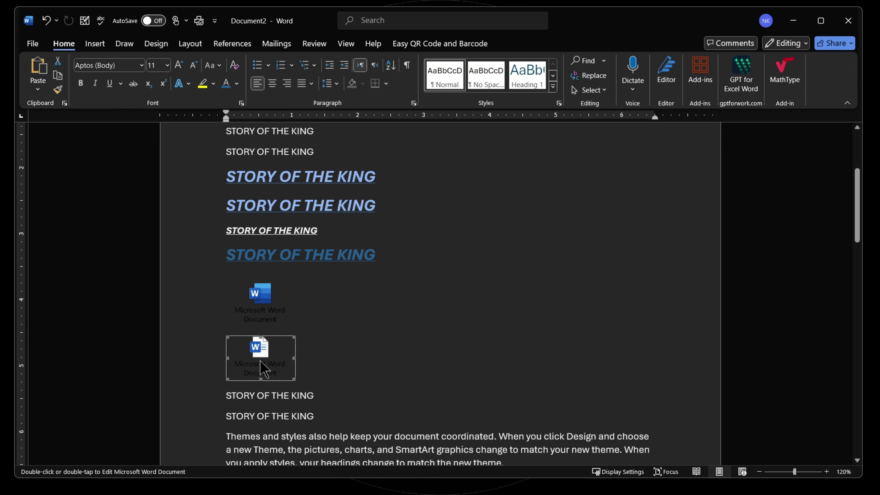
pyautogui.doubleClick(261, 352)
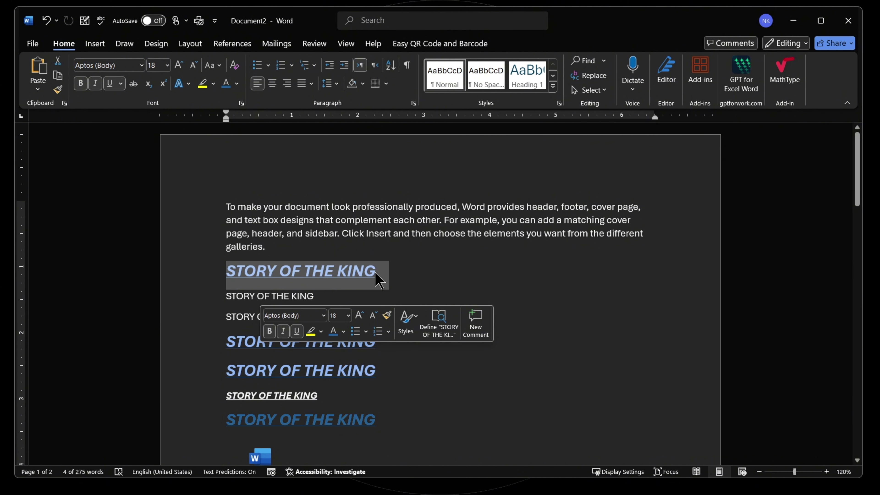
# Reopen Paste Special with the linked icon selected, compare the Paste link and Paste modes, and close the dialog without pasting
pyautogui.scroll(-1, 391, 270)
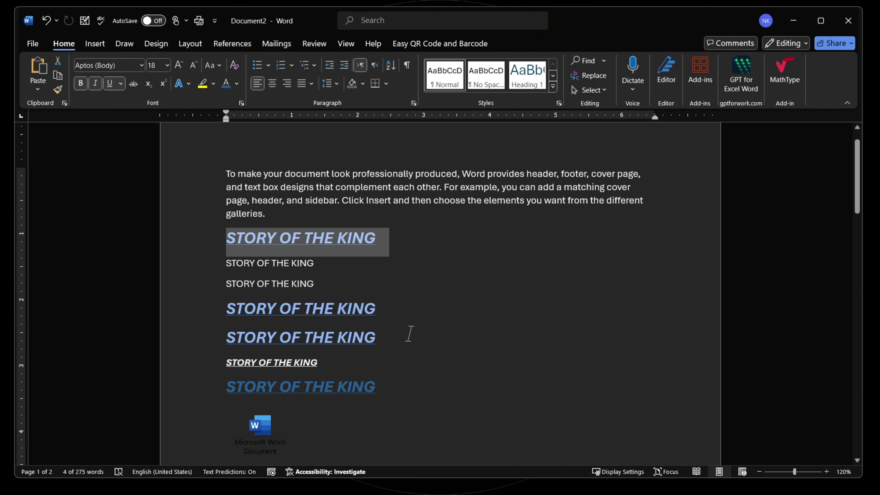
pyautogui.scroll(-3, 346, 364)
pyautogui.click(253, 388)
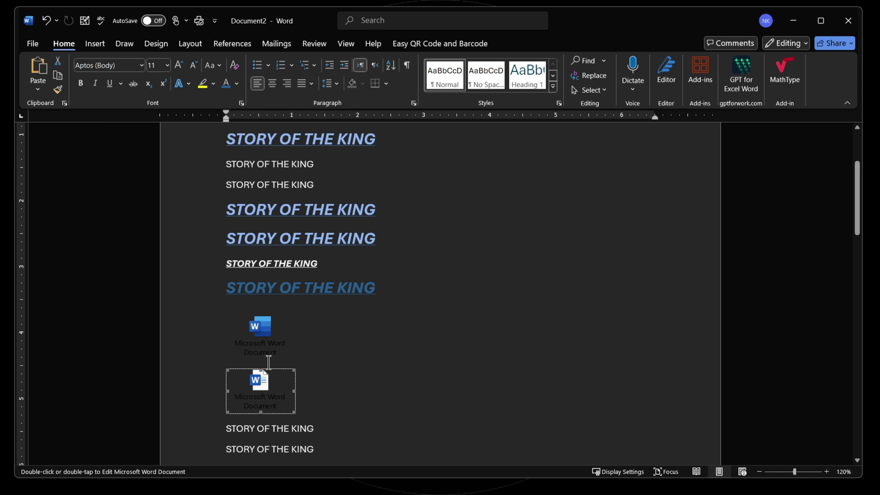
pyautogui.click(37, 89)
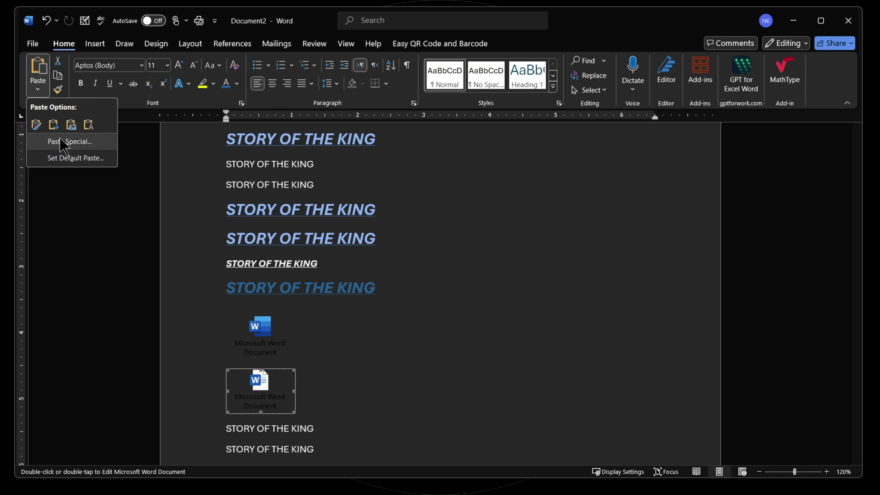
pyautogui.click(70, 142)
pyautogui.click(285, 202)
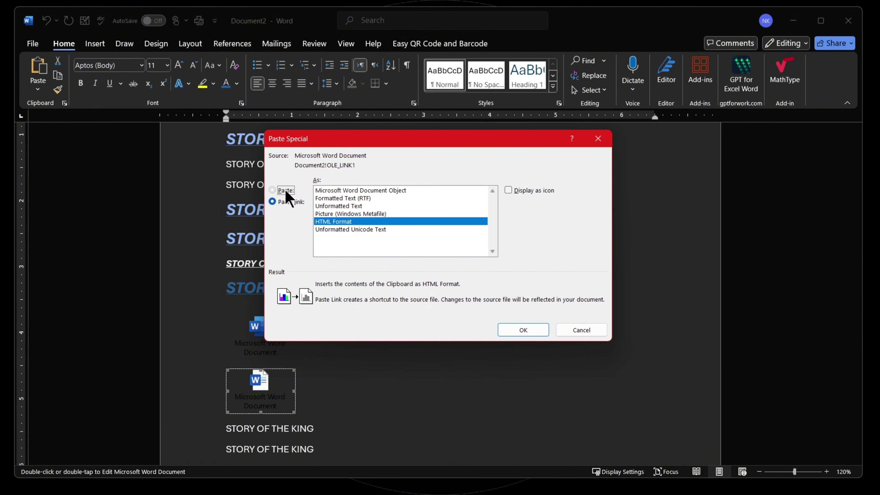
pyautogui.click(284, 190)
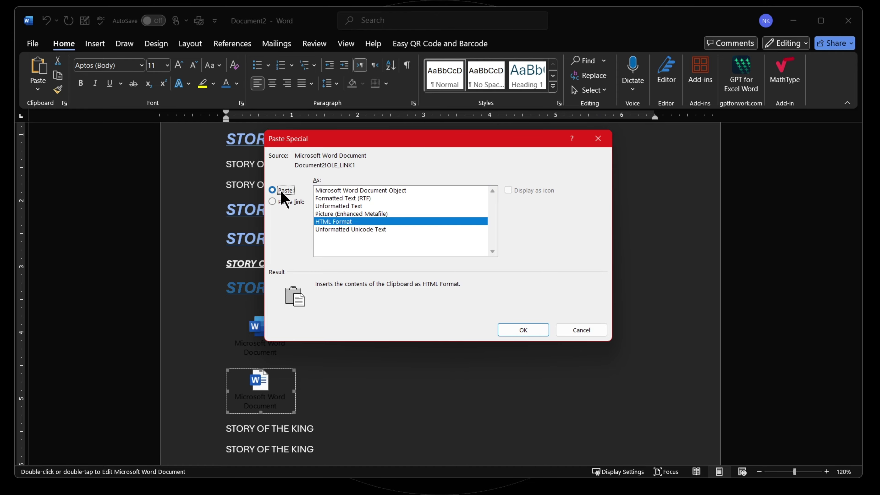
pyautogui.press('Return')
pyautogui.click(37, 90)
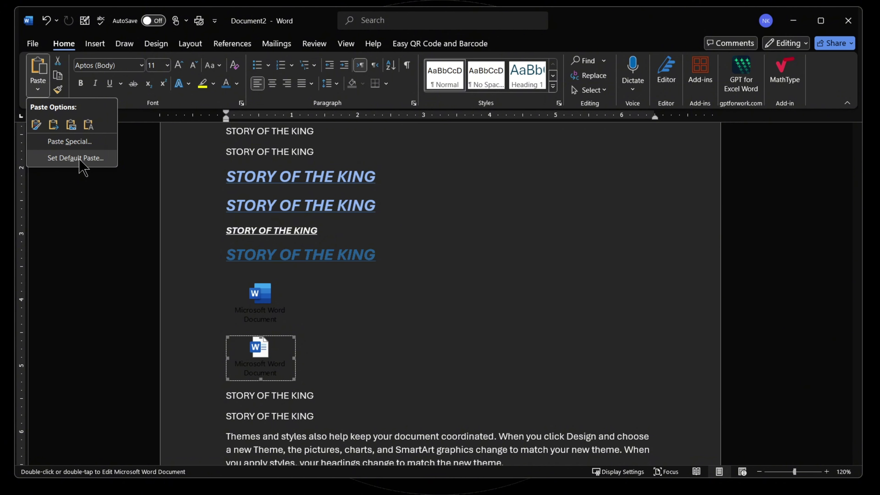
pyautogui.click(71, 142)
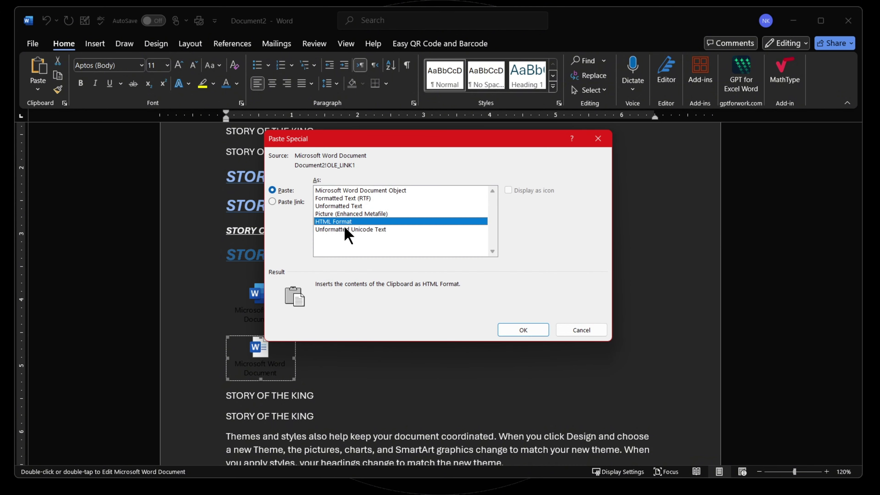
pyautogui.click(598, 139)
pyautogui.click(38, 89)
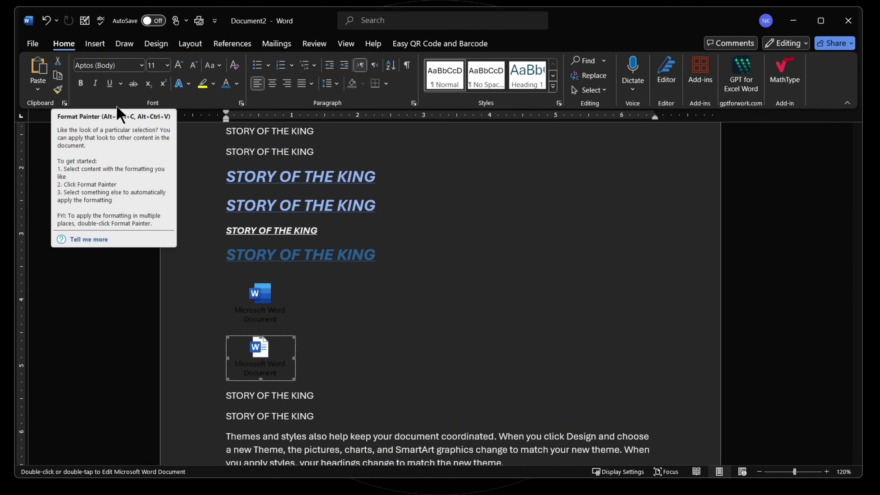
pyautogui.moveTo(384, 178); pyautogui.dragTo(224, 169)
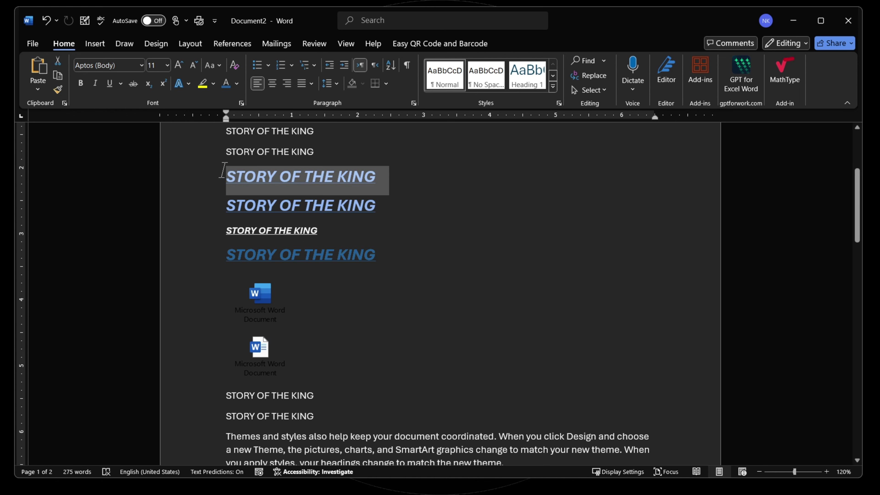
pyautogui.scroll(-3, 392, 340)
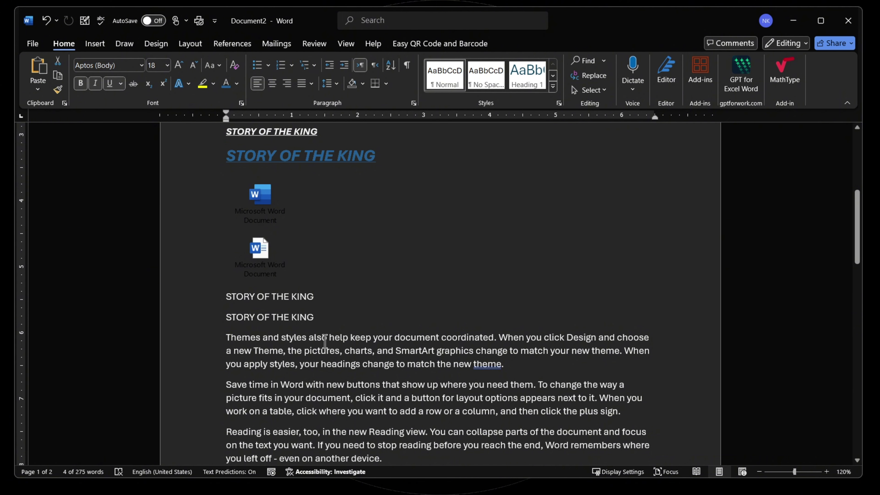
pyautogui.moveTo(325, 341); pyautogui.dragTo(428, 340)
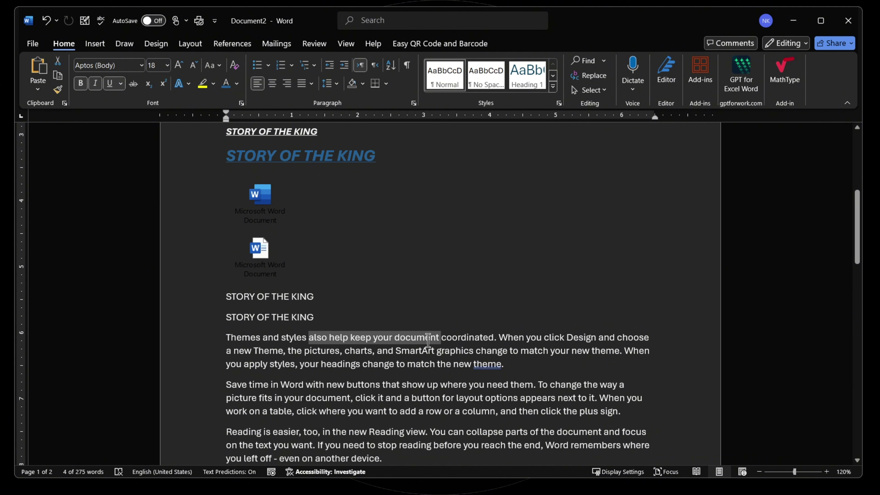
pyautogui.scroll(3, 389, 330)
pyautogui.scroll(-3, 318, 180)
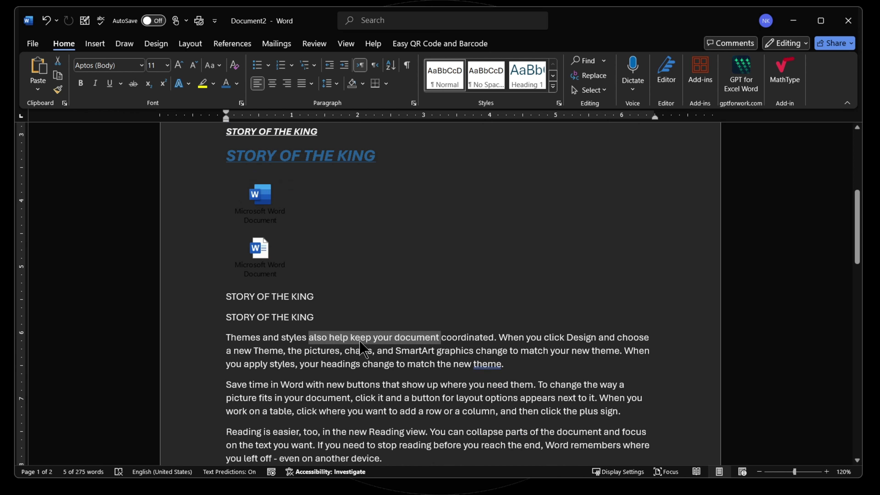
pyautogui.scroll(3, 291, 161)
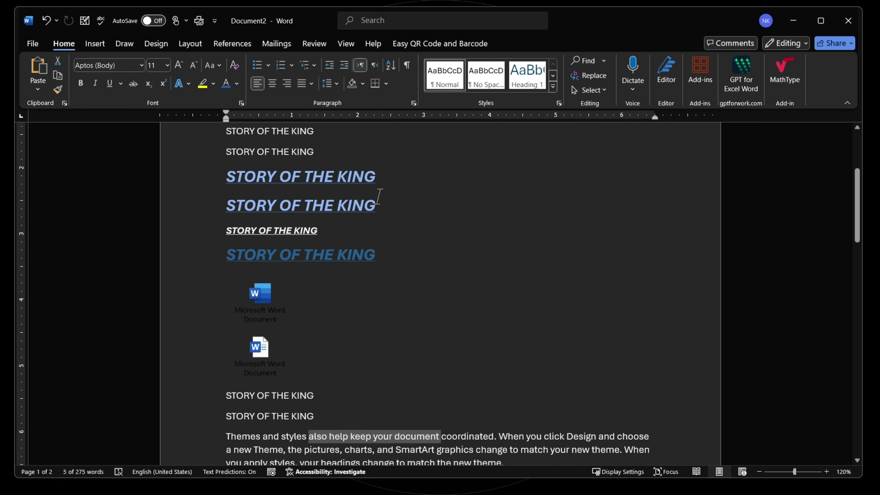
# Copy the formatting of the blue, bold, italic STORY OF THE KING heading onto the word "coordinated." with Format Painter, then deselect it
pyautogui.moveTo(381, 179); pyautogui.dragTo(239, 178)
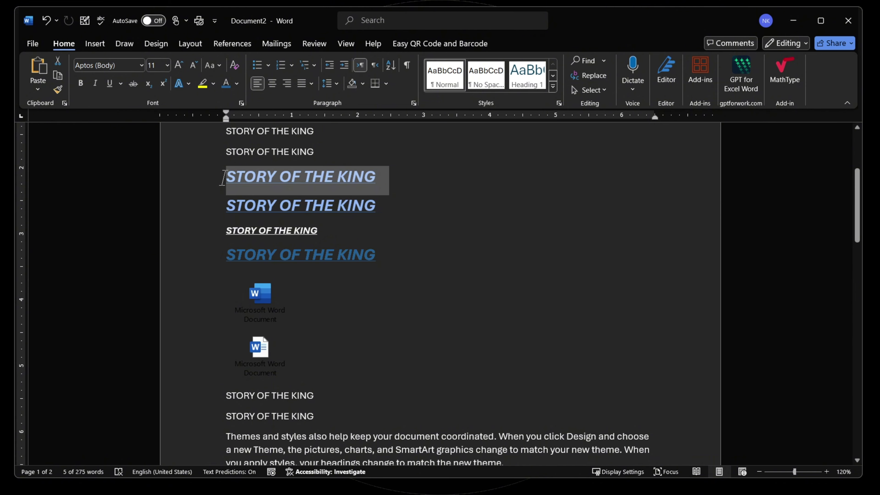
pyautogui.click(58, 89)
pyautogui.scroll(-4, 284, 274)
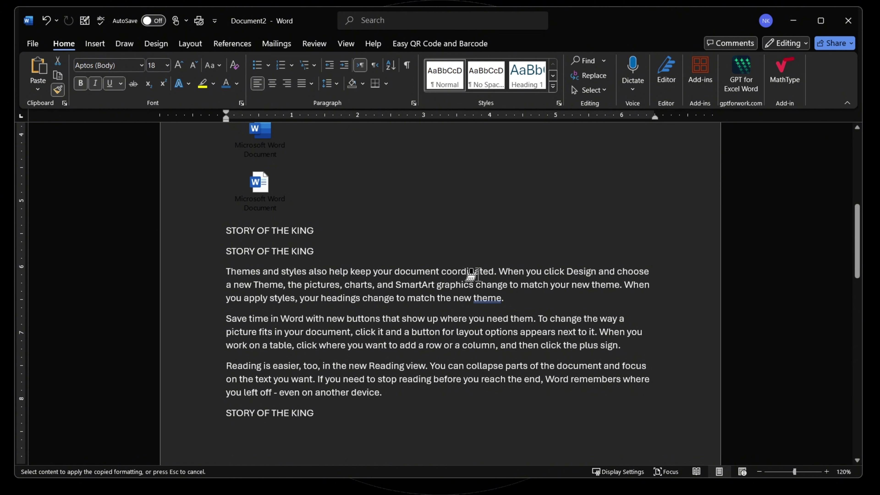
pyautogui.moveTo(495, 274); pyautogui.dragTo(440, 275)
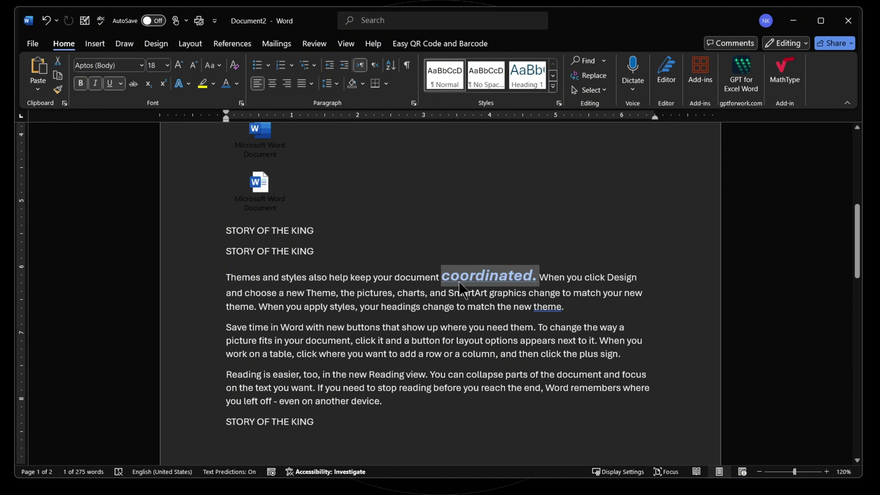
pyautogui.scroll(3, 453, 281)
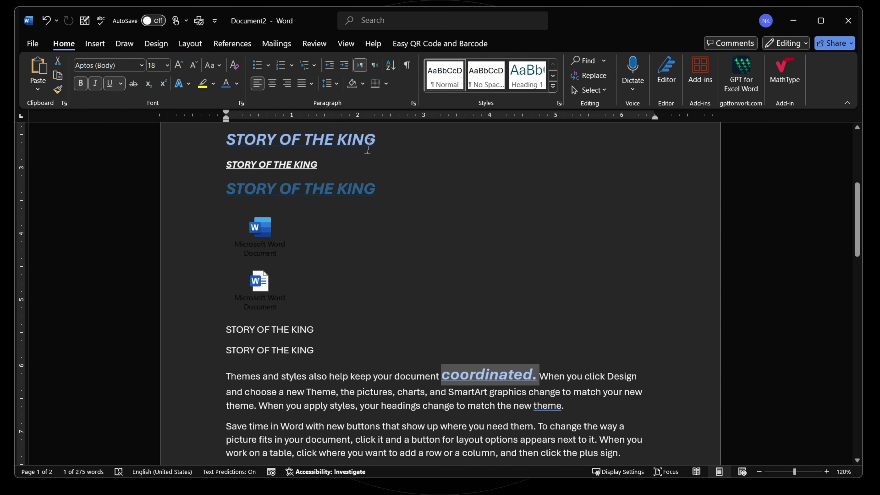
pyautogui.scroll(-2, 433, 287)
pyautogui.click(414, 308)
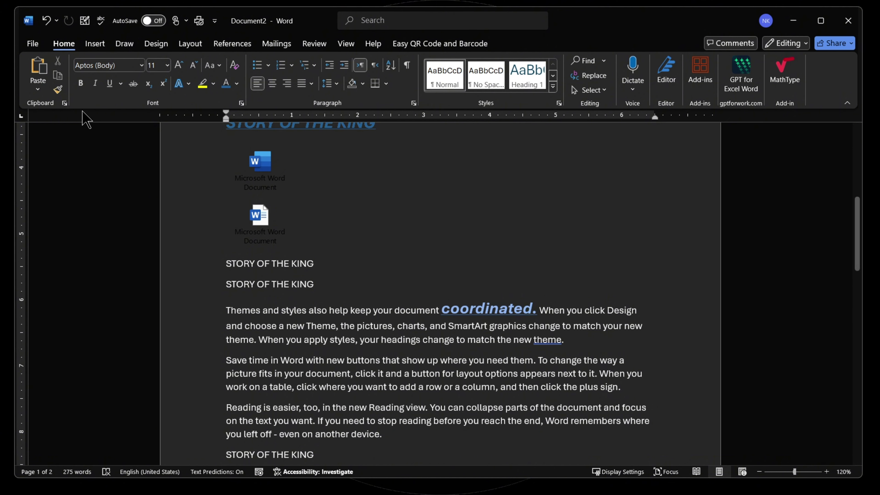
# Use Format Painter to copy the second of the two adjacent light-blue headings' formatting onto "buttons" in the "Save time in Word" paragraph
pyautogui.scroll(3, 409, 269)
pyautogui.moveTo(380, 172); pyautogui.dragTo(226, 172)
pyautogui.click(57, 89)
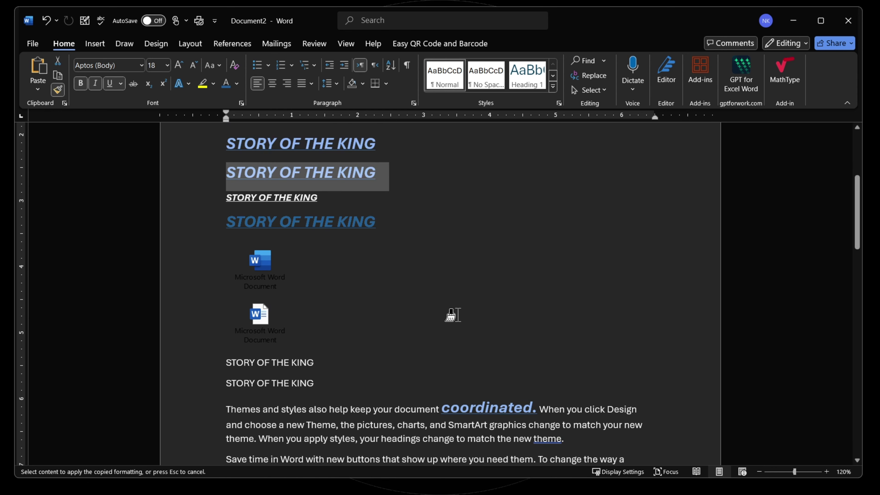
pyautogui.scroll(-6, 452, 314)
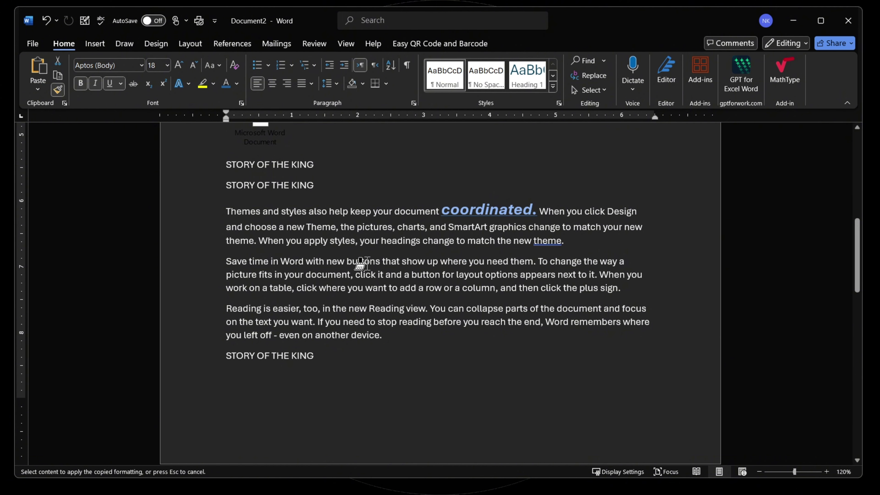
pyautogui.click(356, 264)
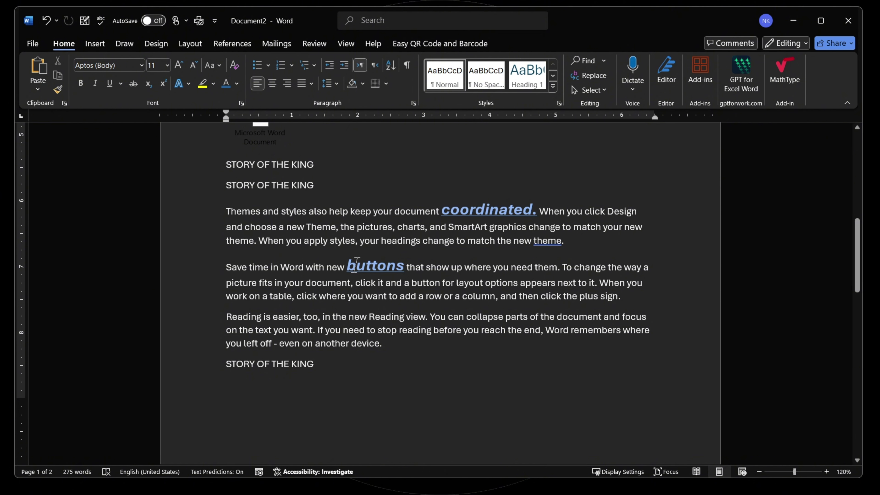
# Lock Format Painter on with the formatting of "coordinated" and apply it to "Reading", "Themes", "change", "column", "time" and "keep"
pyautogui.moveTo(445, 210); pyautogui.dragTo(530, 207)
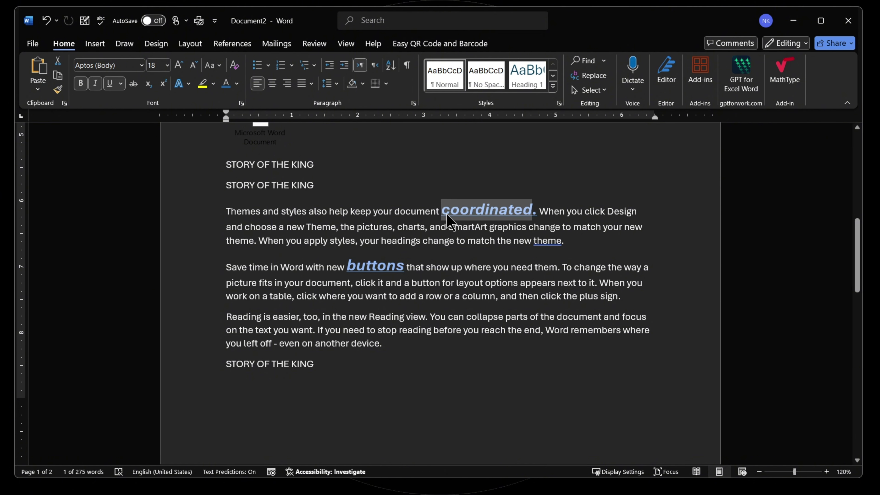
pyautogui.click(57, 90)
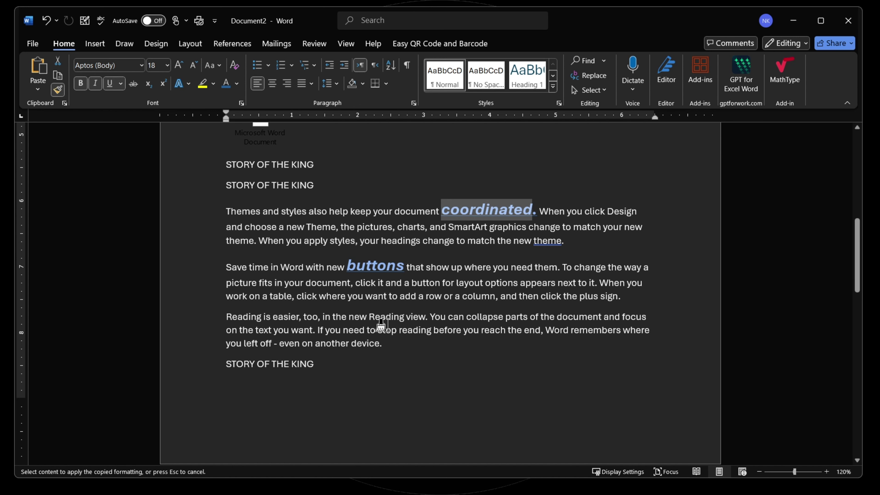
pyautogui.click(381, 317)
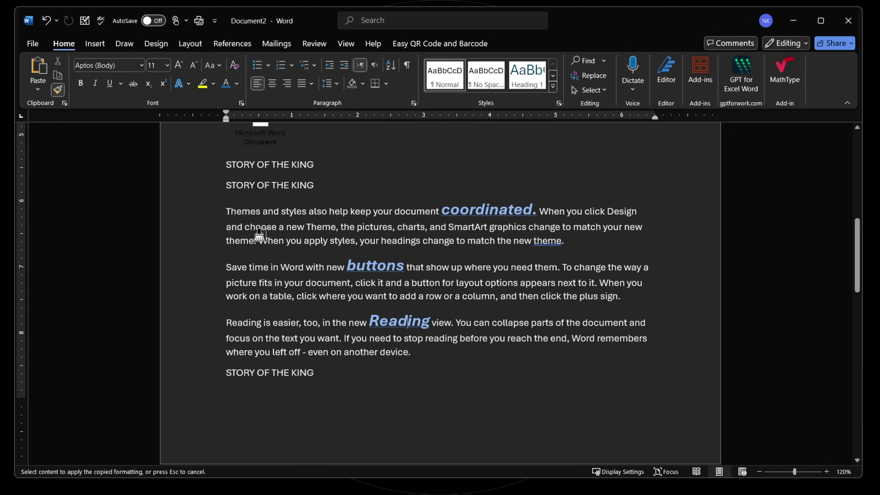
pyautogui.click(236, 211)
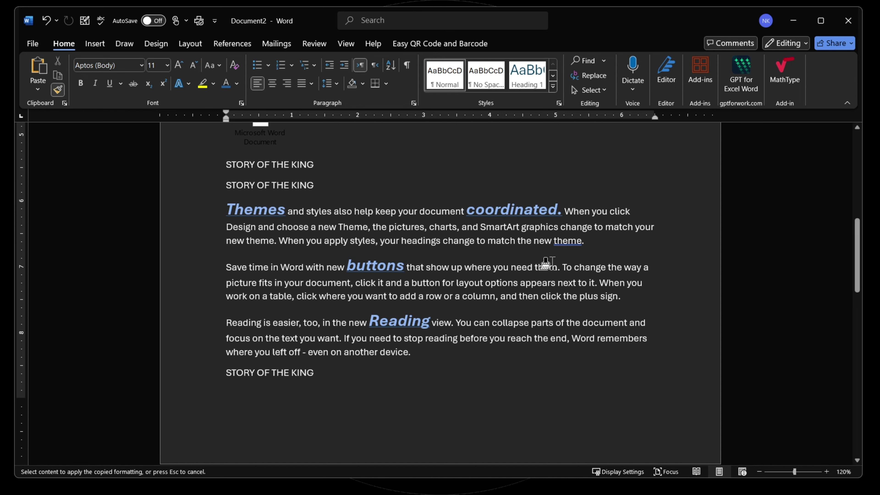
pyautogui.click(585, 268)
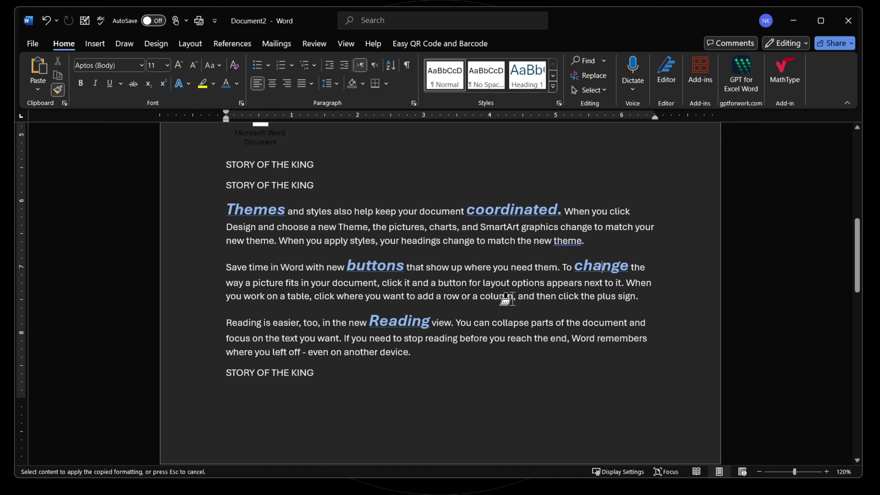
pyautogui.click(500, 298)
pyautogui.click(253, 268)
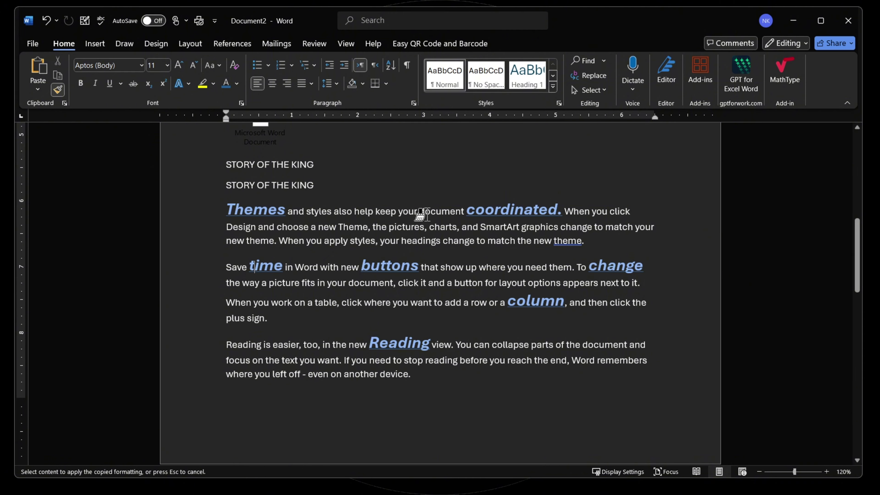
pyautogui.click(385, 212)
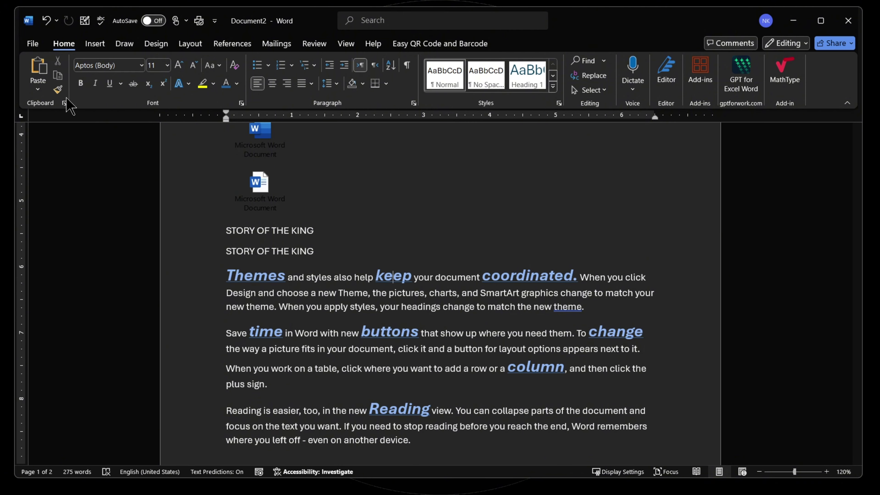
# Open the Office Clipboard history and delete its stored STORY OF THE KING item
pyautogui.click(65, 103)
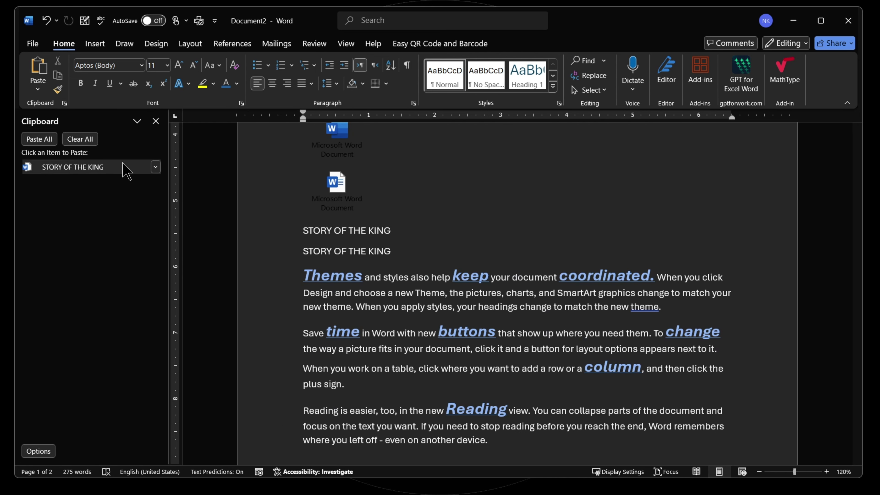
pyautogui.click(155, 168)
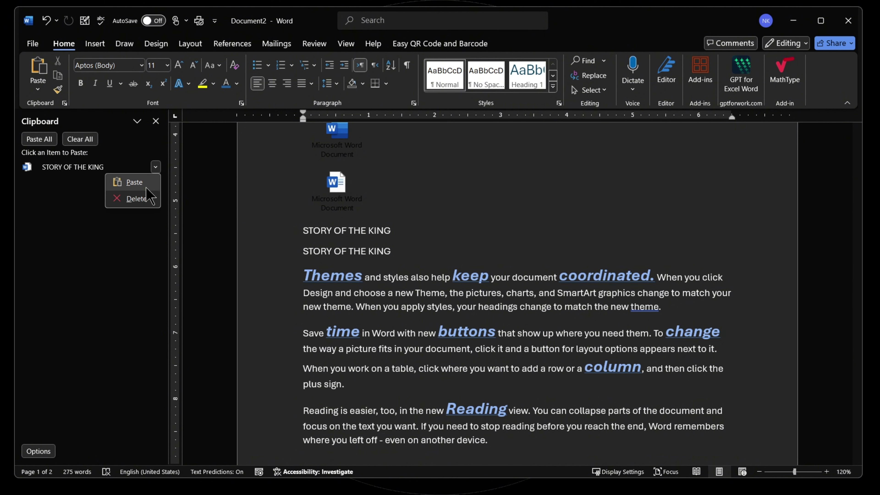
pyautogui.click(137, 199)
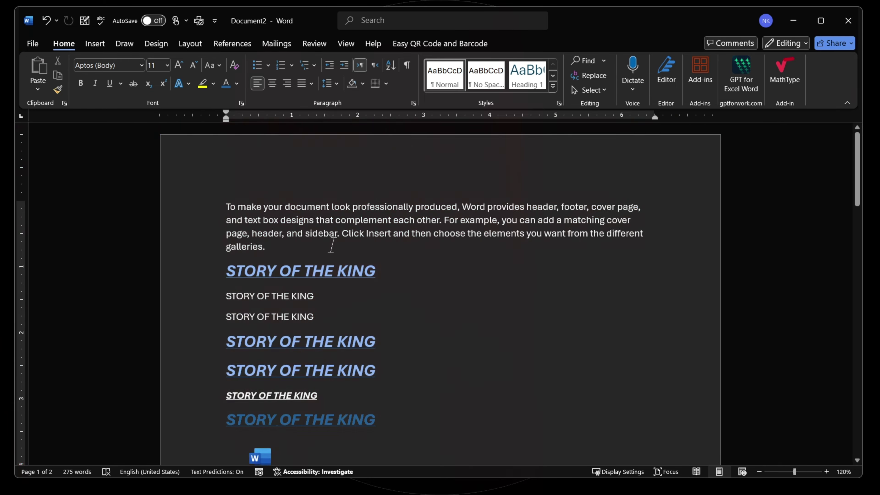
# Copy the word "look" from the opening paragraph and paste it on the empty line below the Video paragraph on page 2
pyautogui.scroll(-10, 379, 271)
pyautogui.scroll(10, 380, 275)
pyautogui.doubleClick(335, 205)
pyautogui.hotkey('ctrl', 'c')
pyautogui.click(60, 78)
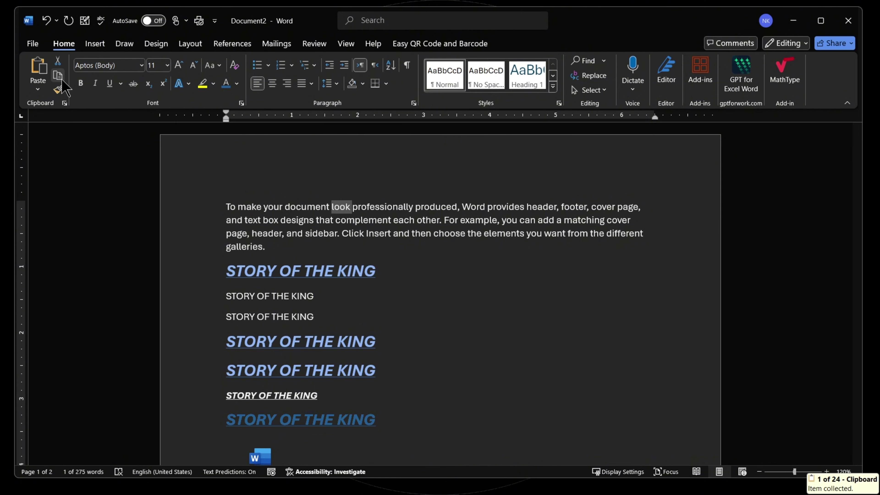
pyautogui.scroll(-15, 377, 300)
pyautogui.click(248, 335)
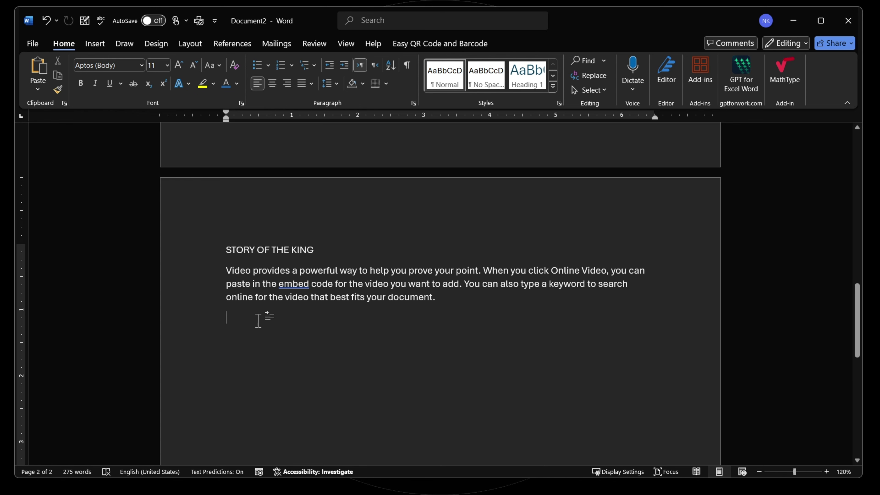
pyautogui.click(38, 68)
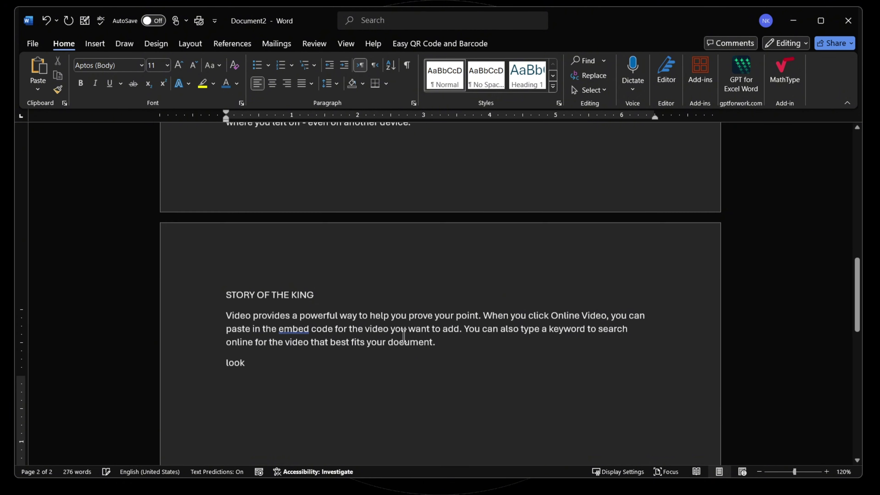
# Copy the word "designs" from the opening paragraph and paste it after "look" at the end of page 2
pyautogui.scroll(10, 319, 310)
pyautogui.scroll(5, 319, 311)
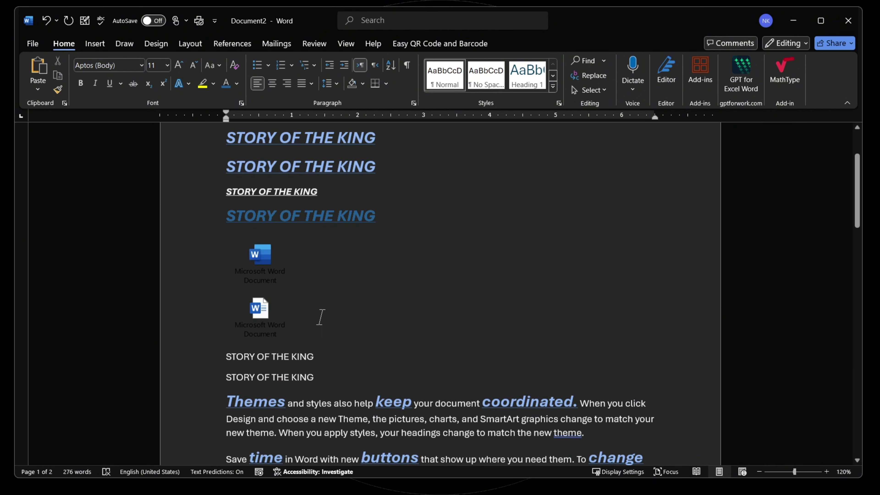
pyautogui.doubleClick(297, 156)
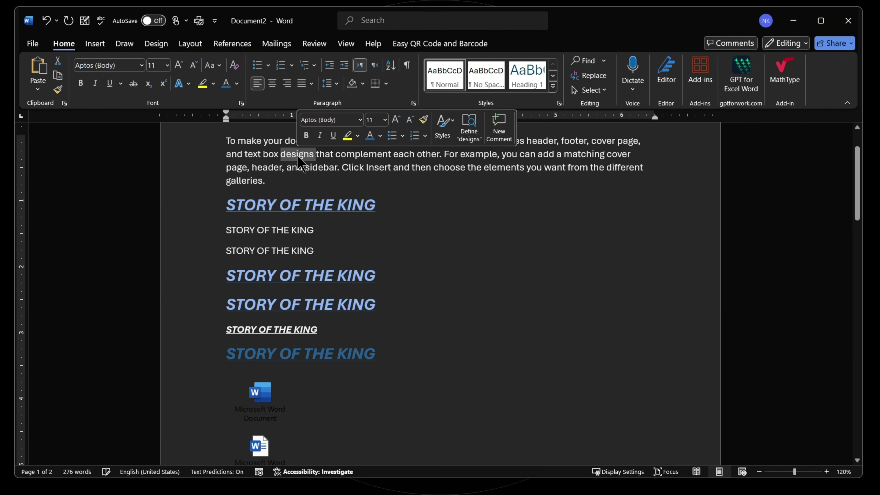
pyautogui.click(57, 76)
pyautogui.scroll(-10, 421, 375)
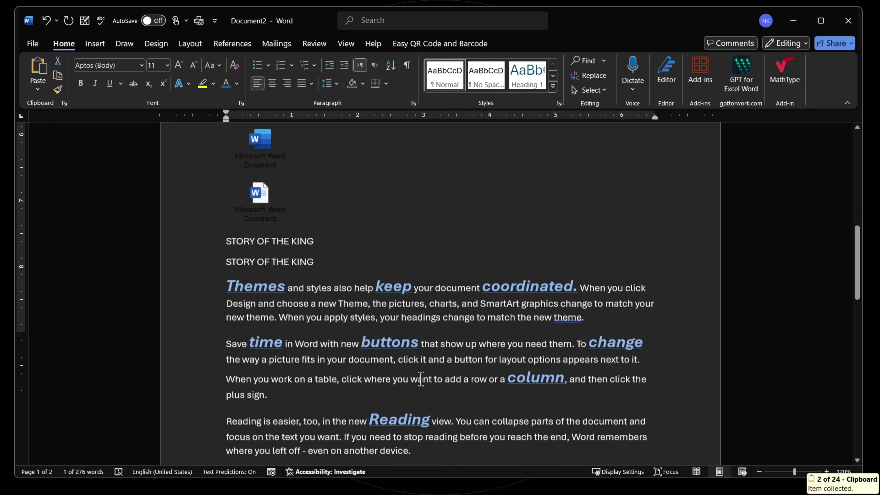
pyautogui.click(291, 356)
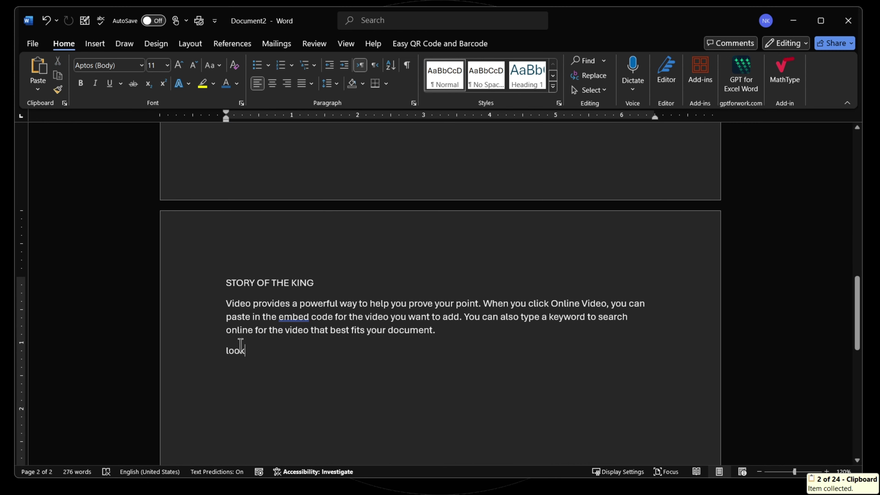
pyautogui.click(38, 73)
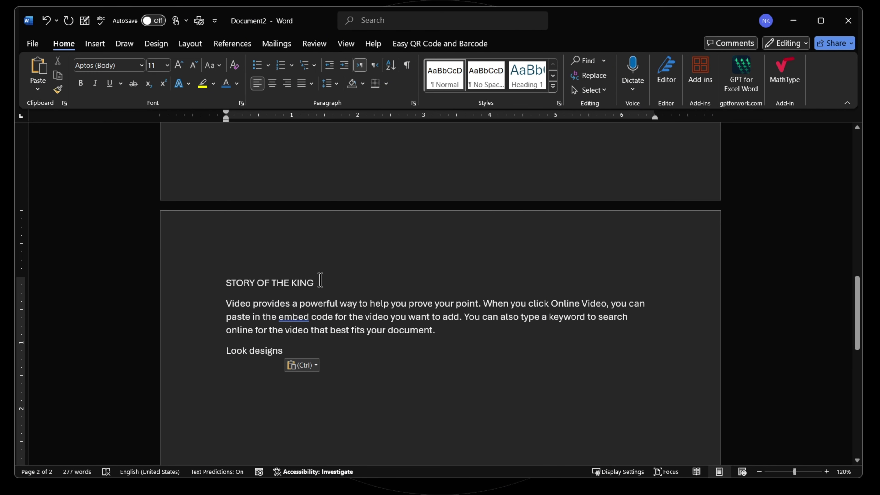
# Open the Office Clipboard pane and try moving it away from its docked position
pyautogui.click(65, 103)
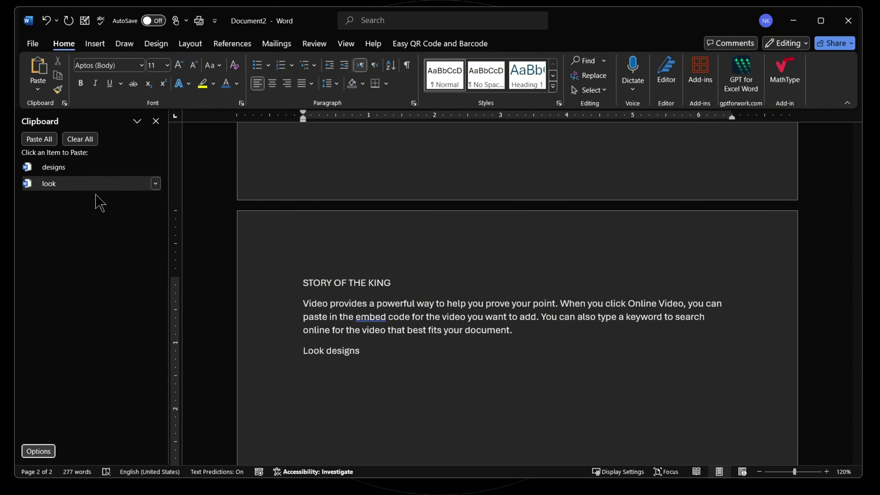
pyautogui.click(137, 121)
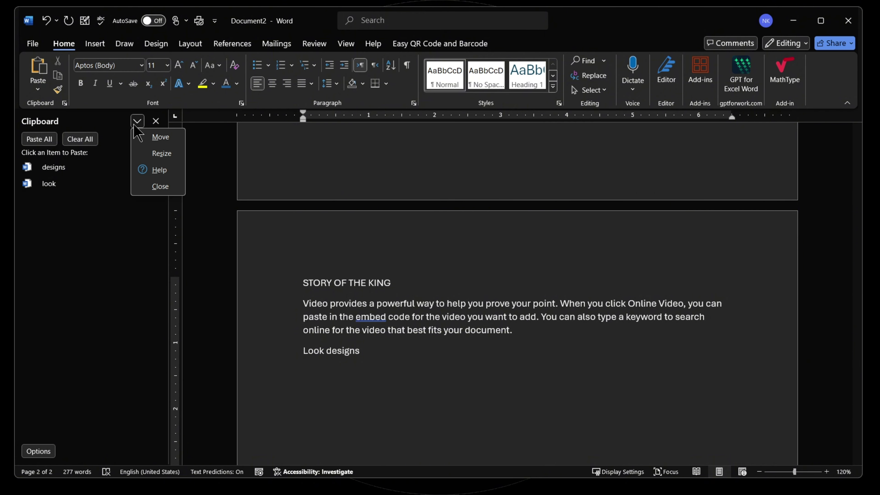
pyautogui.click(149, 136)
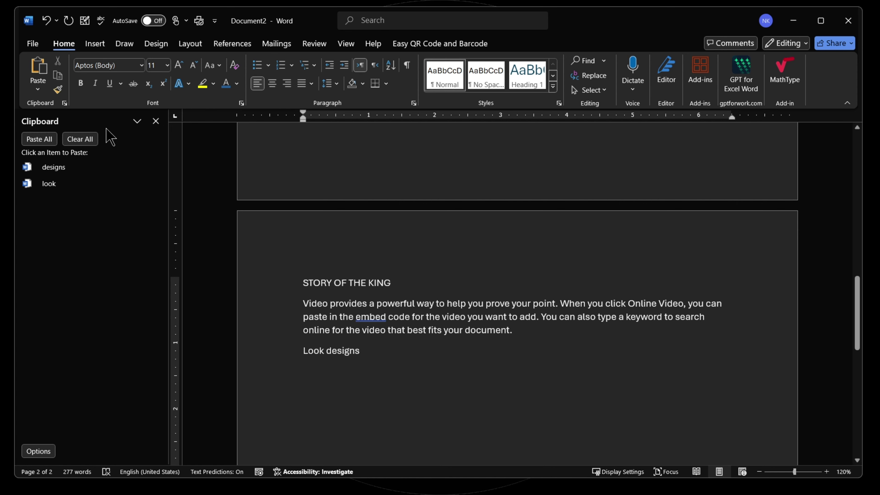
pyautogui.moveTo(93, 117); pyautogui.dragTo(732, 95)
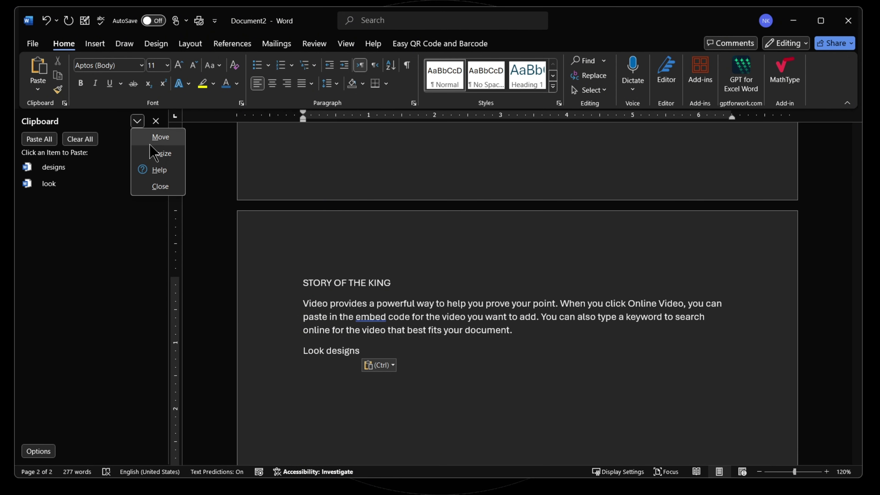
# Try resizing the Clipboard pane and look at its remaining pane options without choosing one
pyautogui.click(152, 152)
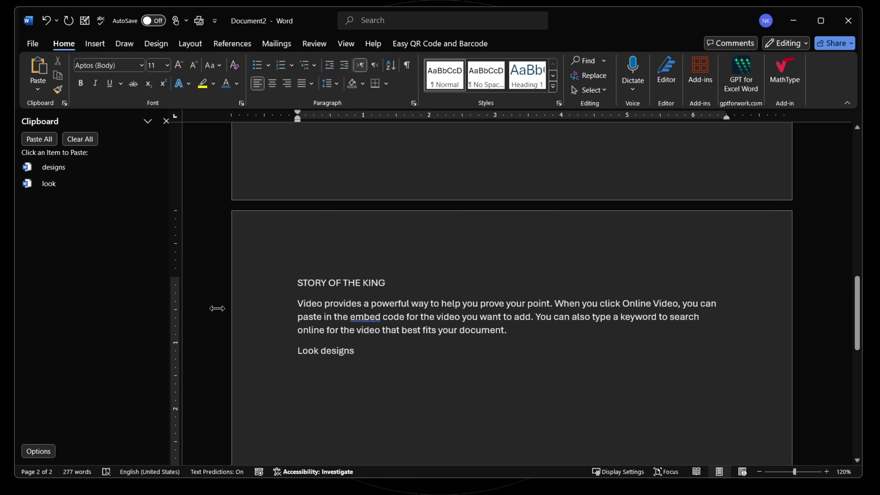
pyautogui.moveTo(217, 308); pyautogui.dragTo(11, 308)
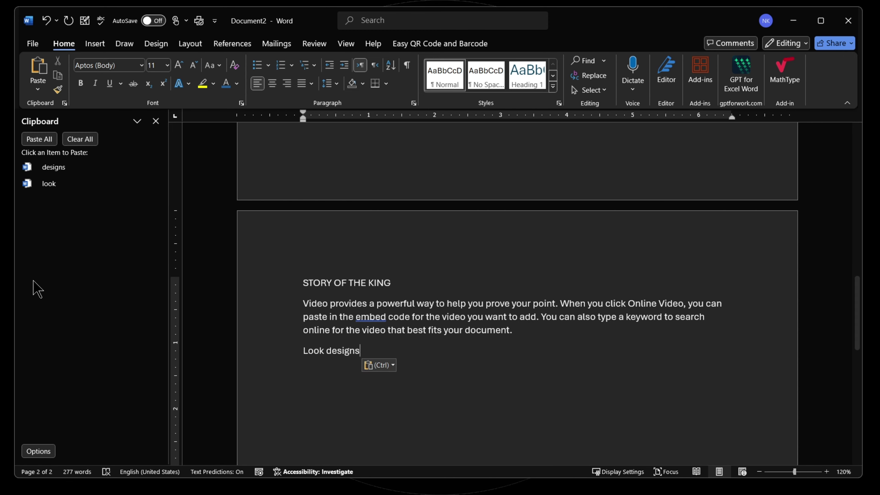
pyautogui.click(135, 122)
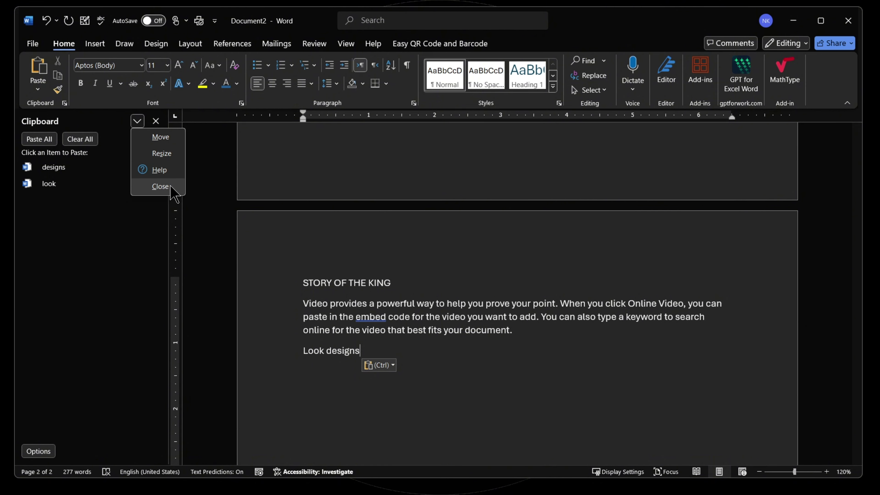
pyautogui.press('Escape')
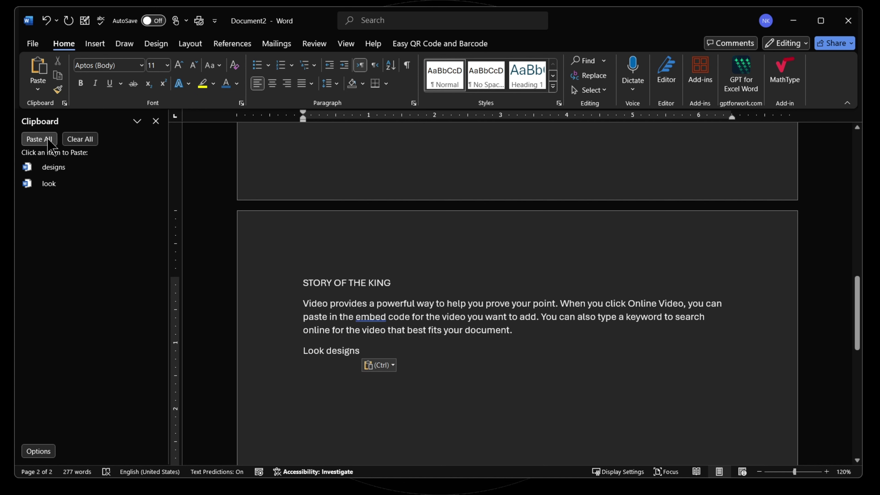
# Clear all collected items from the Office Clipboard and delete the "Look designs" line on page 2
pyautogui.click(84, 141)
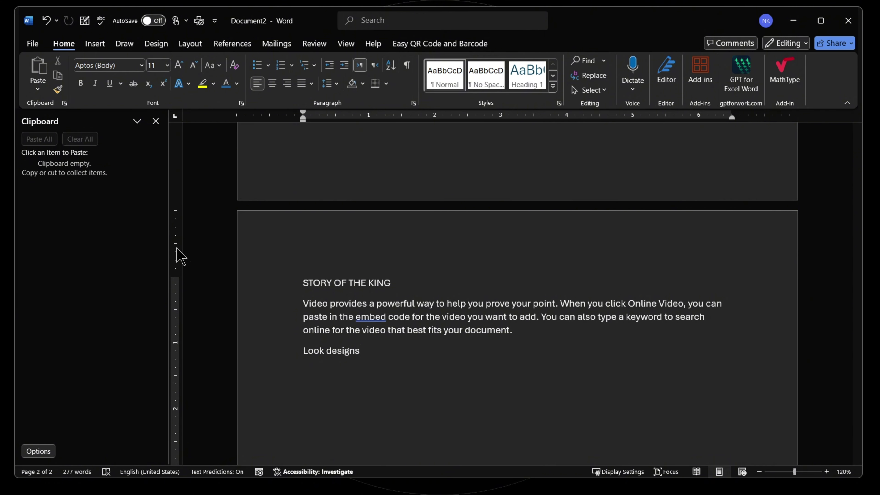
pyautogui.moveTo(378, 351); pyautogui.dragTo(302, 351)
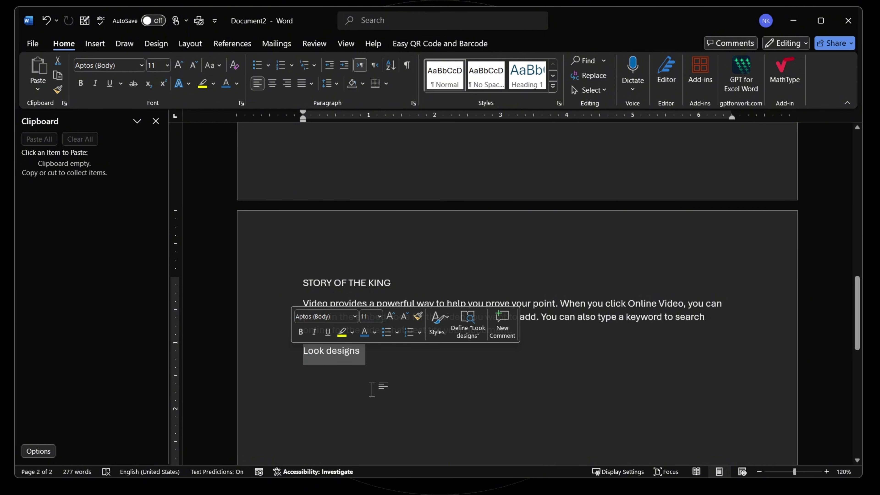
pyautogui.press('Delete')
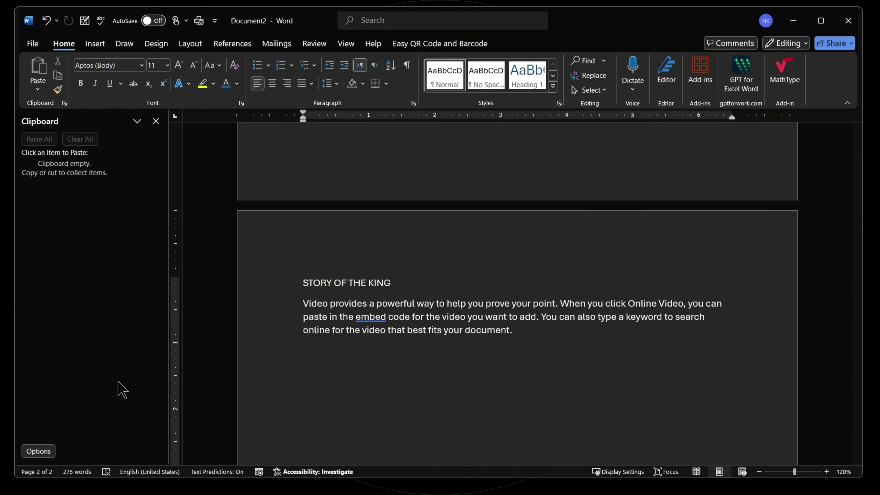
# Close the Clipboard pane and reopen it with page 1 in view
pyautogui.scroll(1, 387, 392)
pyautogui.press('pageup')
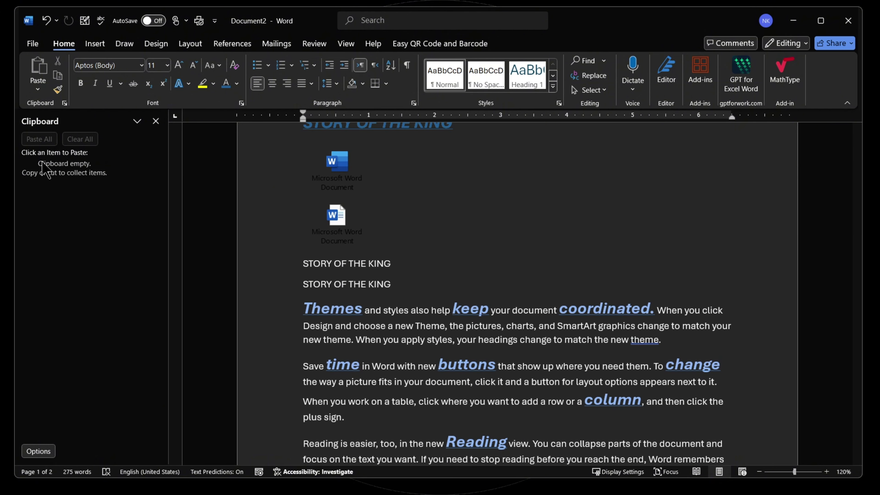
pyautogui.click(156, 121)
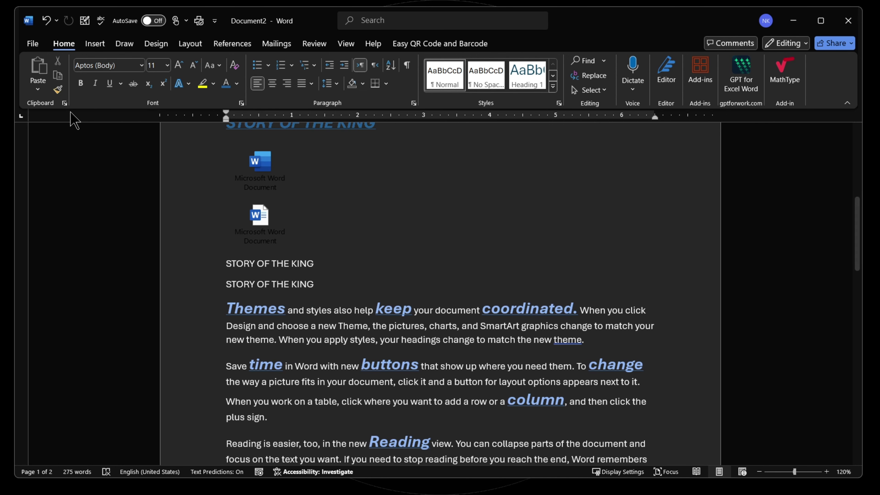
pyautogui.click(64, 103)
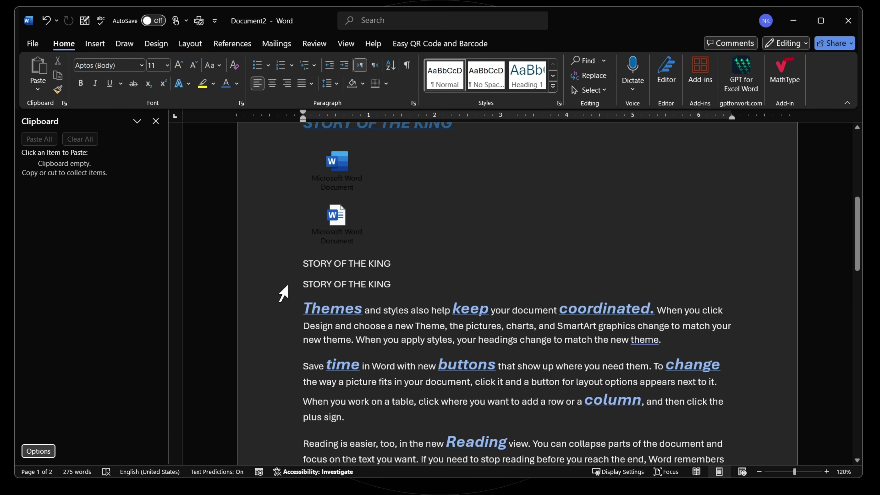
# Collect the words "sidebar", "make", "professionally" and "header" from the opening paragraph by copying each one in turn
pyautogui.scroll(10, 399, 302)
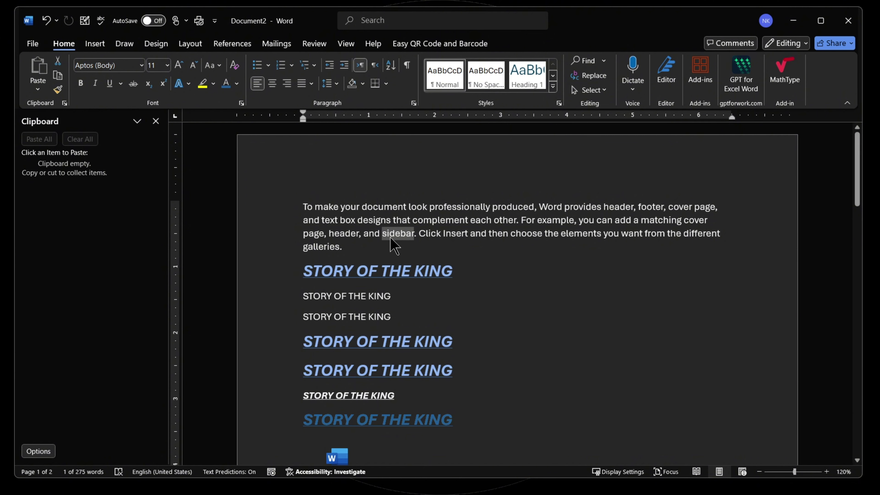
pyautogui.click(59, 76)
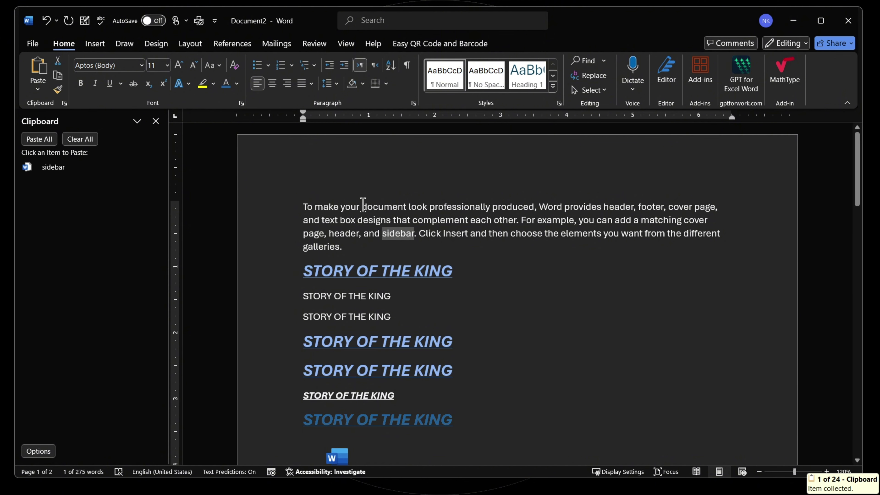
pyautogui.doubleClick(326, 207)
pyautogui.click(59, 76)
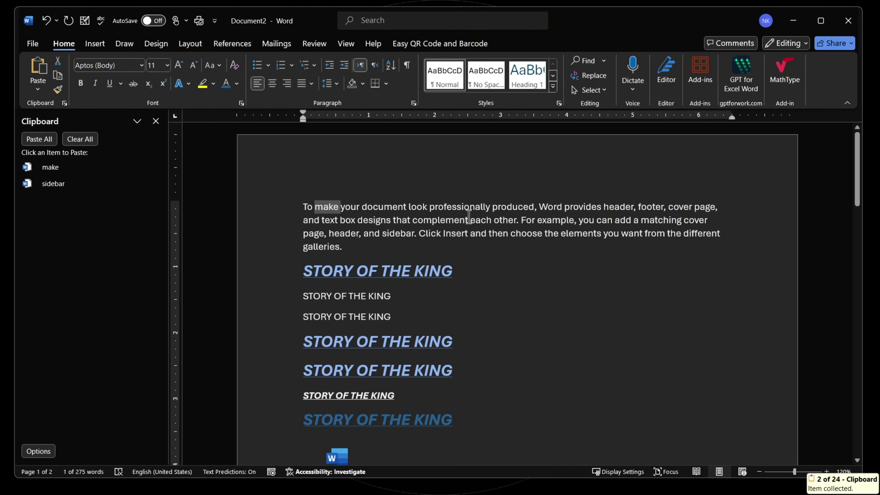
pyautogui.doubleClick(460, 207)
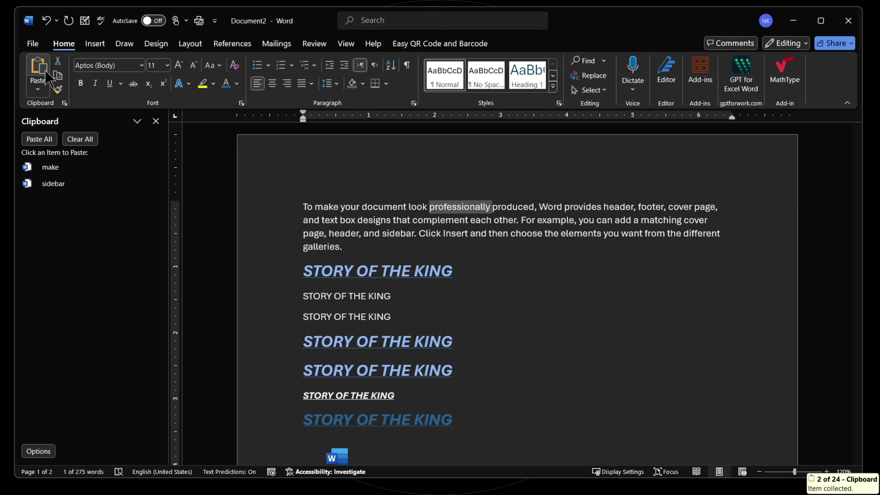
pyautogui.click(59, 76)
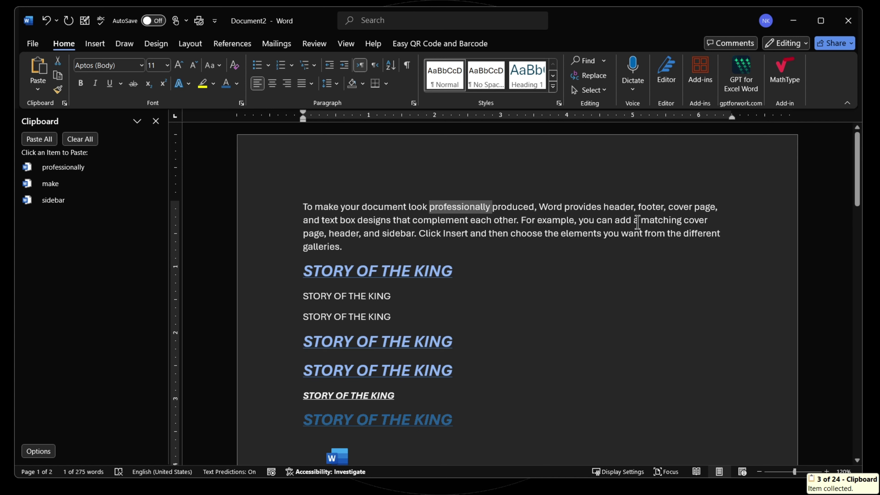
pyautogui.doubleClick(612, 208)
pyautogui.click(59, 79)
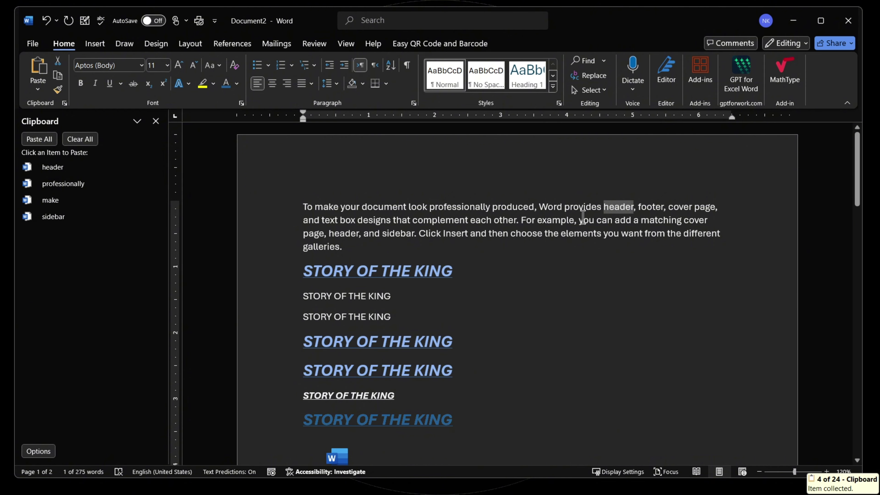
# Copy "elements", "then" and "sidebar" one by one from the opening paragraph into the Office Clipboard
pyautogui.doubleClick(597, 235)
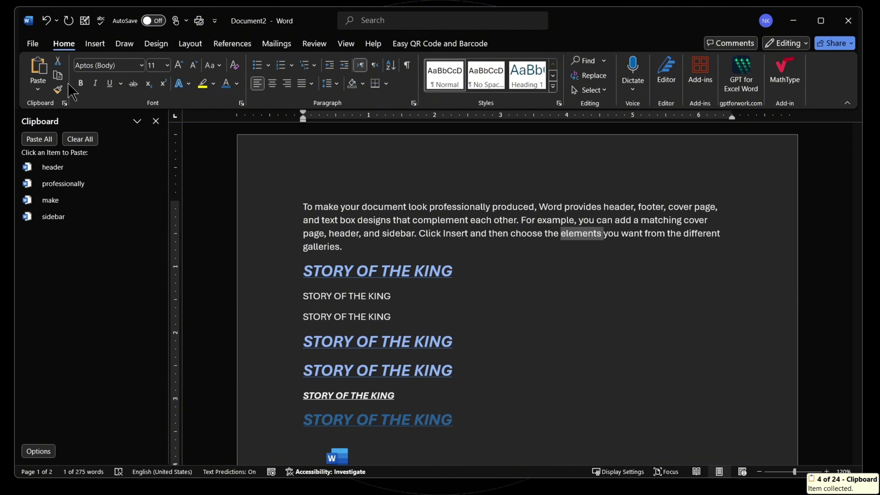
pyautogui.click(60, 77)
pyautogui.scroll(-6, 530, 268)
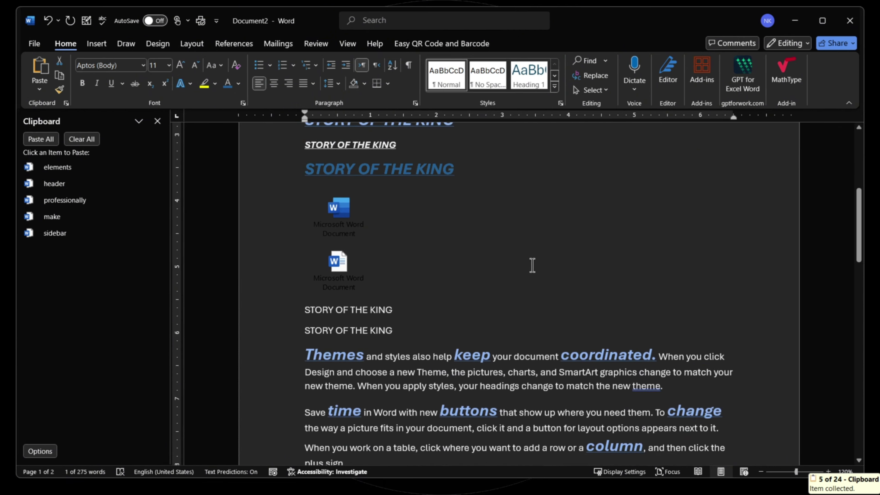
pyautogui.scroll(6, 498, 232)
pyautogui.doubleClick(497, 232)
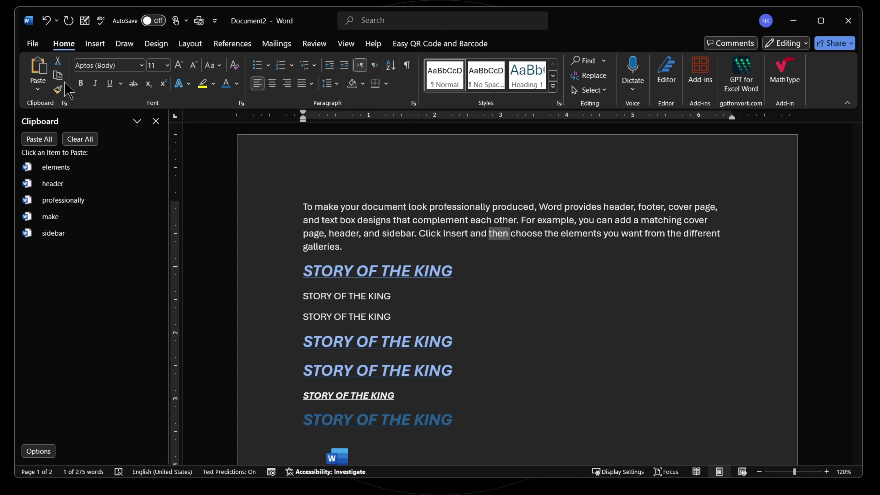
pyautogui.click(59, 76)
pyautogui.doubleClick(400, 233)
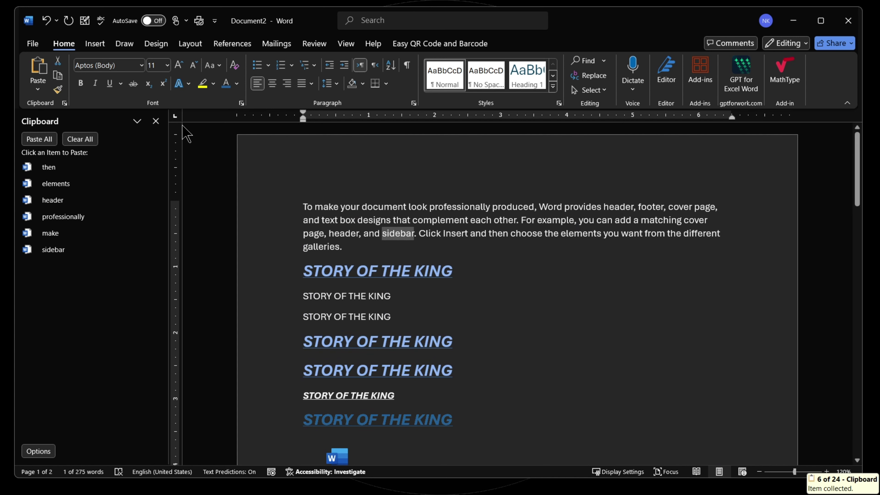
pyautogui.click(58, 75)
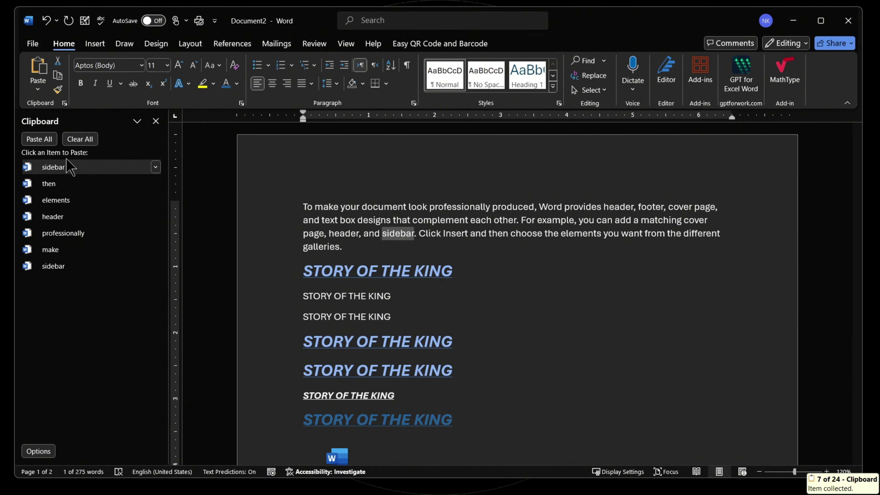
# Paste all collected clipboard items on the empty line below the Video paragraph on page 2
pyautogui.scroll(-5, 528, 335)
pyautogui.scroll(-12, 531, 335)
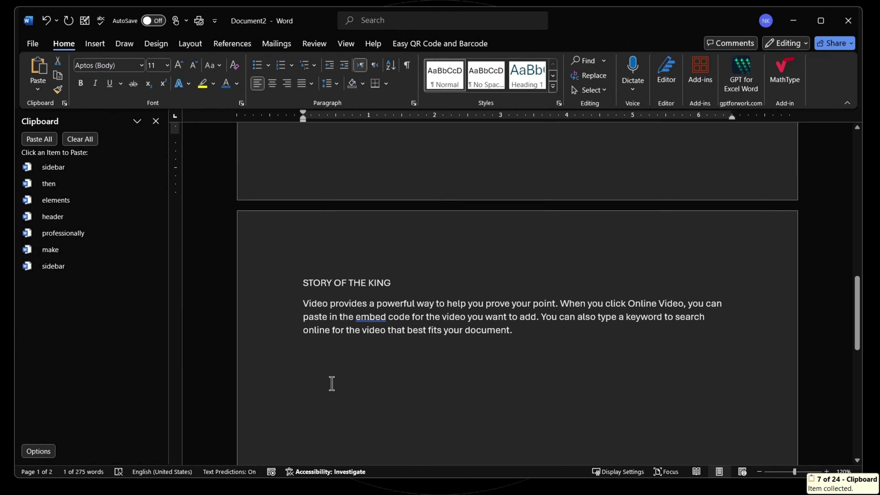
pyautogui.click(324, 354)
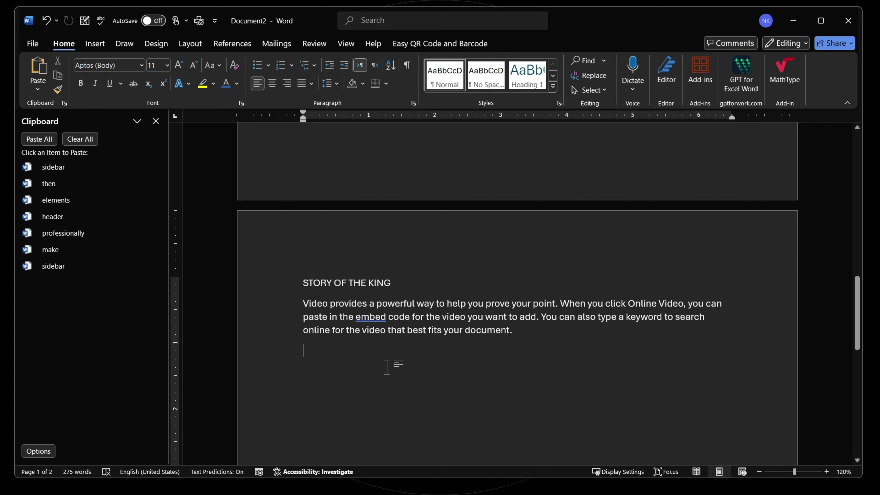
pyautogui.click(41, 140)
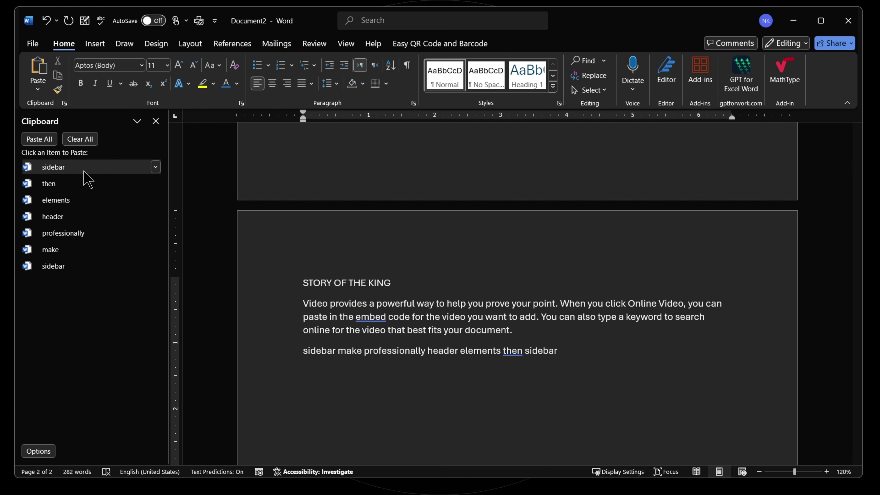
# Paste the newest "sidebar" clipboard item on a new line below the pasted words and delete that item from the clipboard history
pyautogui.click(155, 169)
pyautogui.click(133, 183)
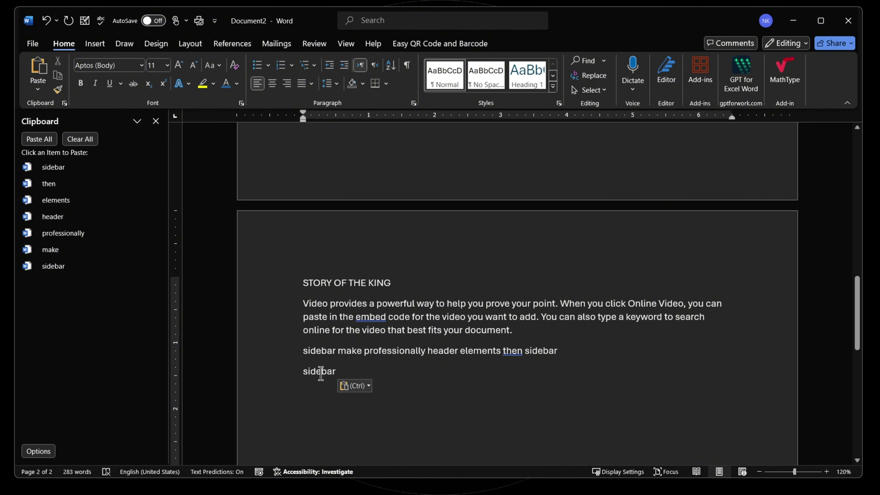
pyautogui.click(156, 167)
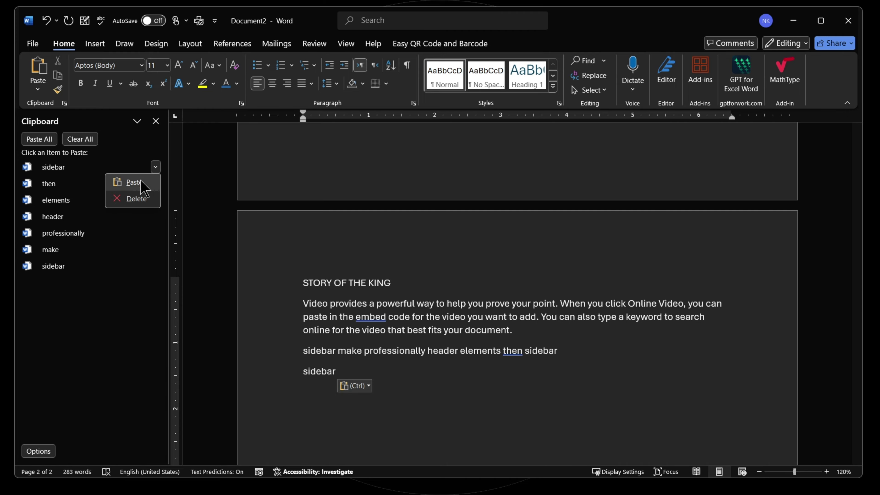
pyautogui.click(132, 198)
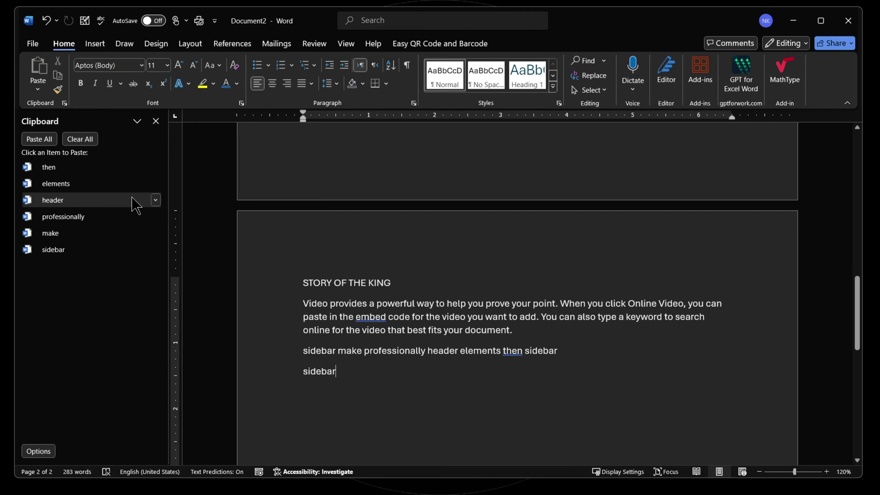